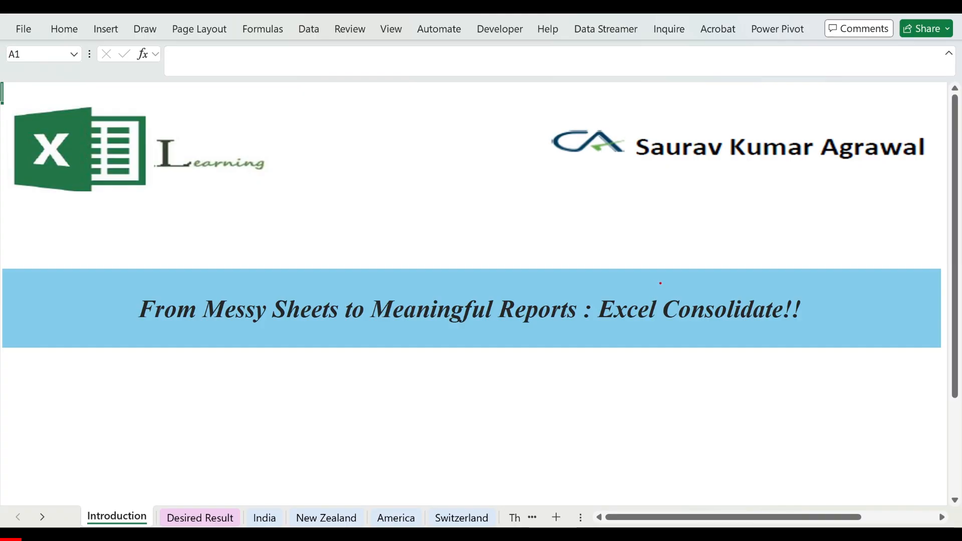
left_click_drag(661, 283, 808, 339)
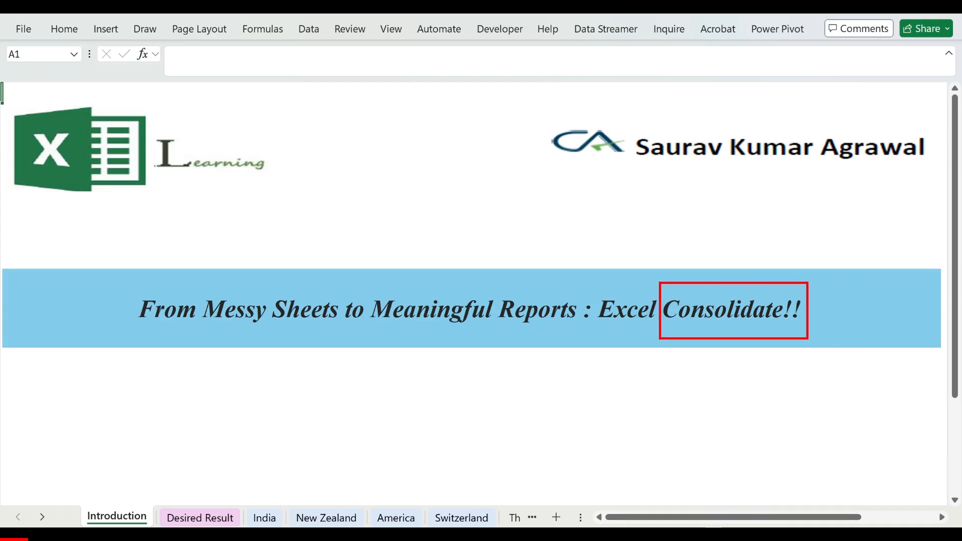
mouse_move(733, 334)
left_mouse_down()
mouse_move(736, 347)
mouse_move(803, 333)
left_mouse_up()
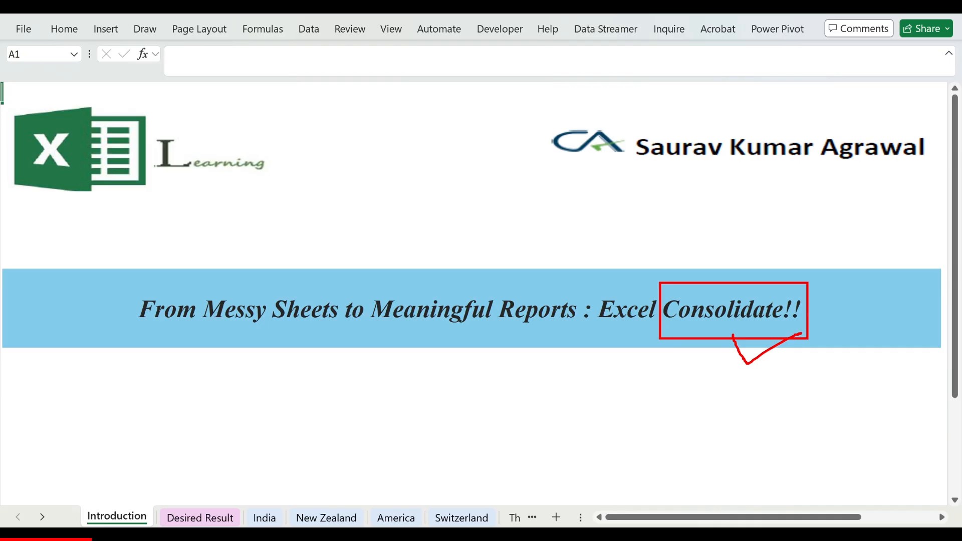
Step: Review the Desired Result sheet and the full category list on the India sheet, starting from cell D6
key("ctrl+Page_Down")
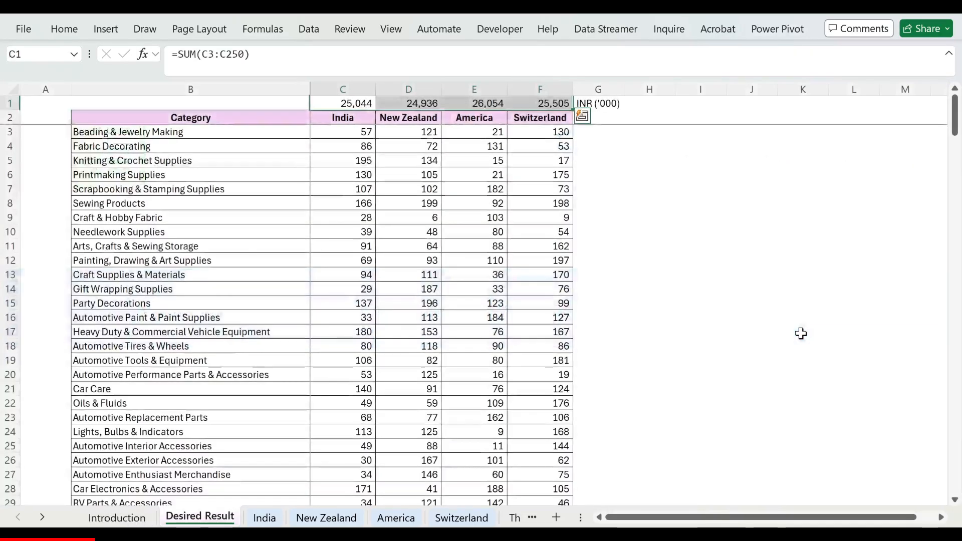
key("ctrl+Page_Down")
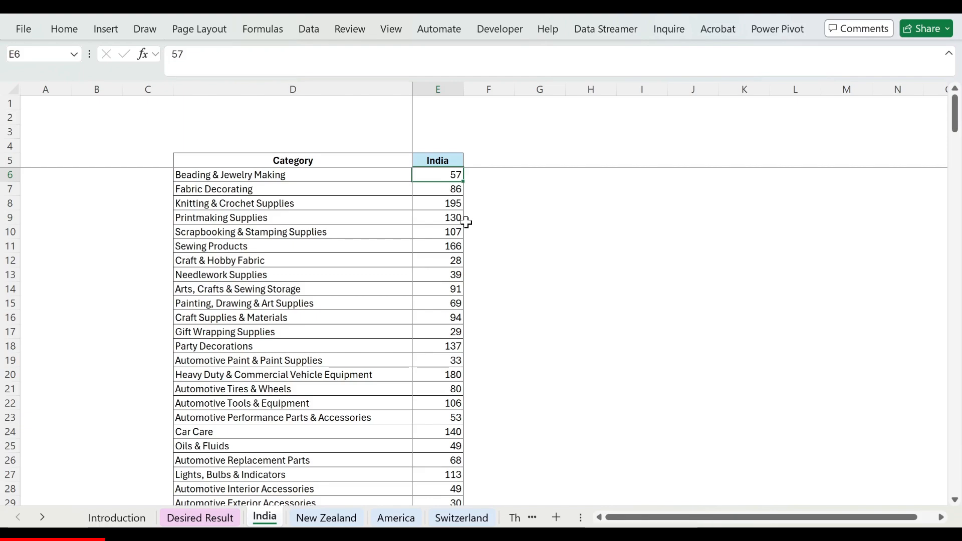
key("Left")
key("ctrl+shift+Down")
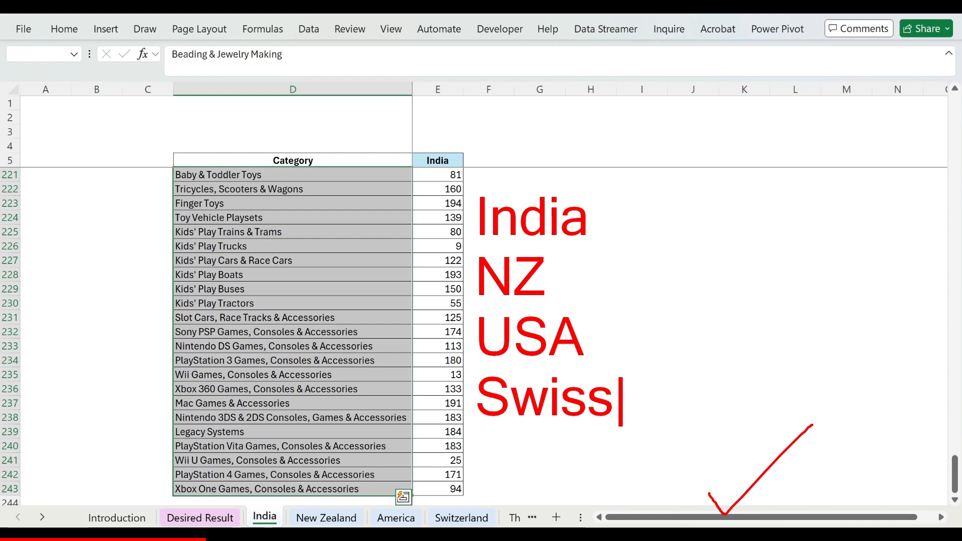
key("Escape")
key("Escape")
key("Down")
key("Up")
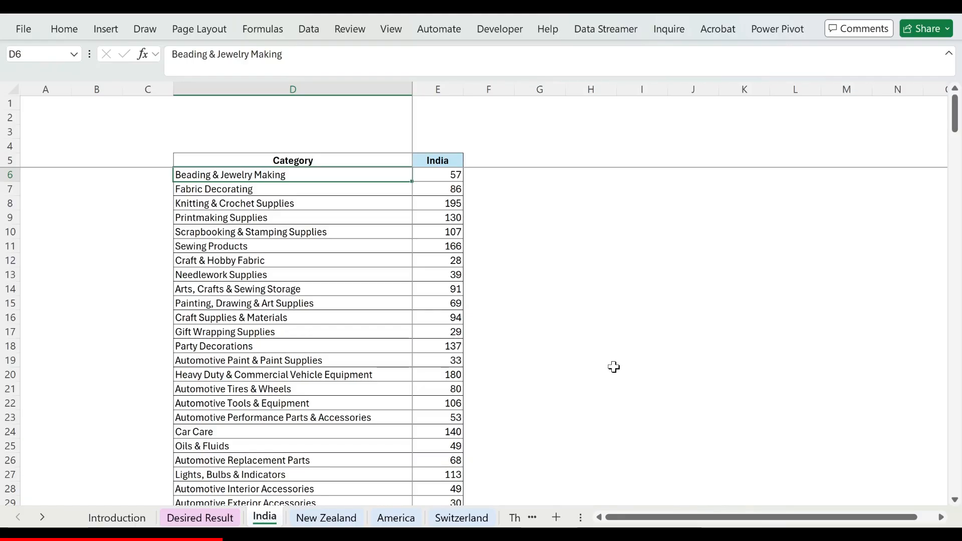
Step: Examine where the header row and first data row of the category table sit on the India sheet
left_click(280, 161)
key("ctrl+shift+Right")
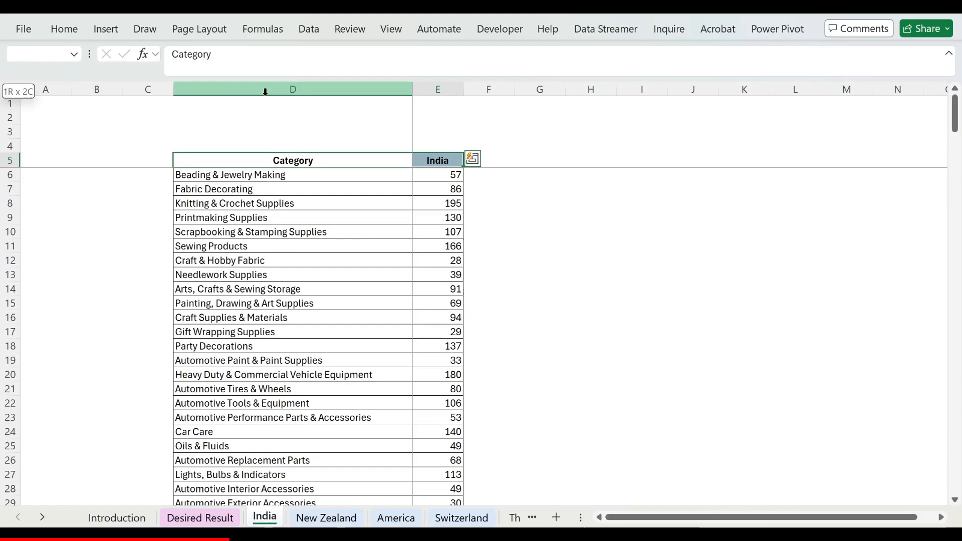
key("Down")
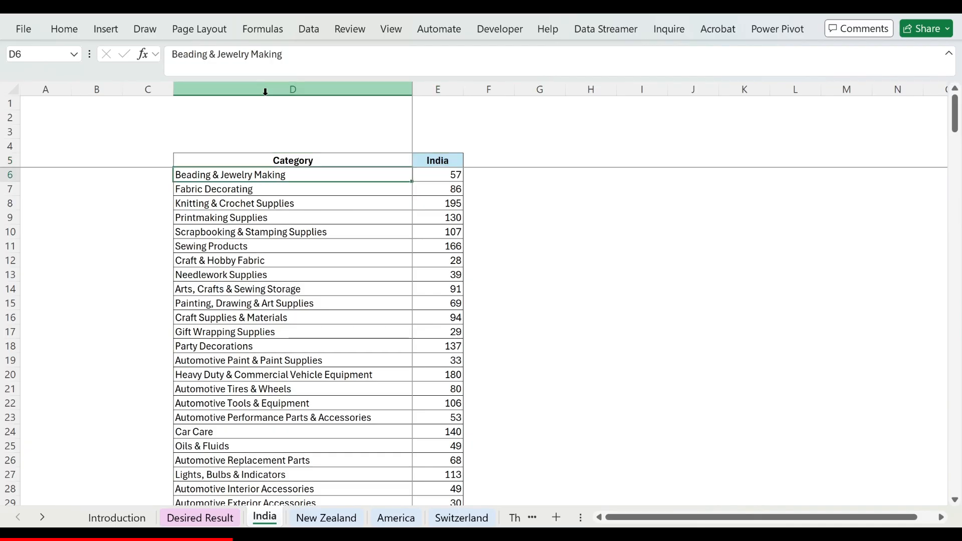
key("Up")
key("shift+space")
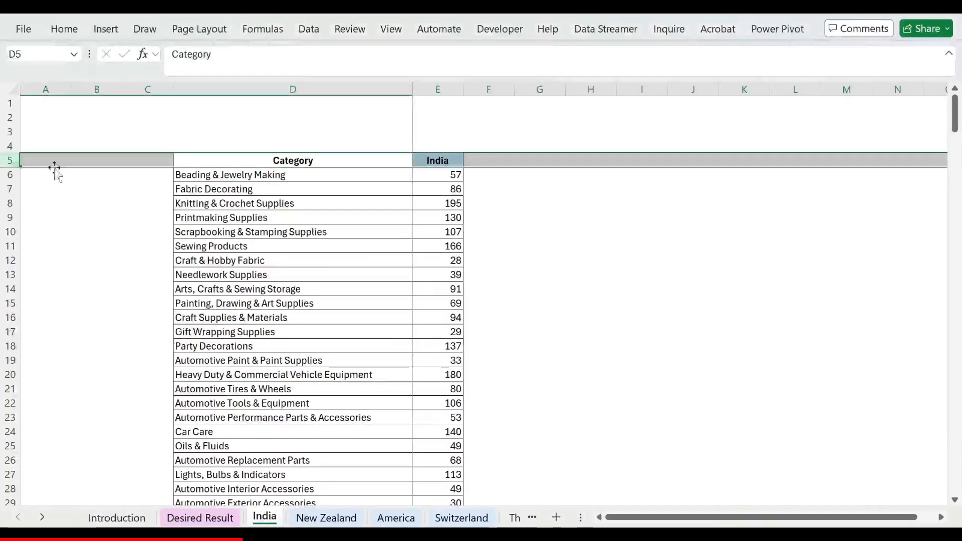
left_click(276, 173)
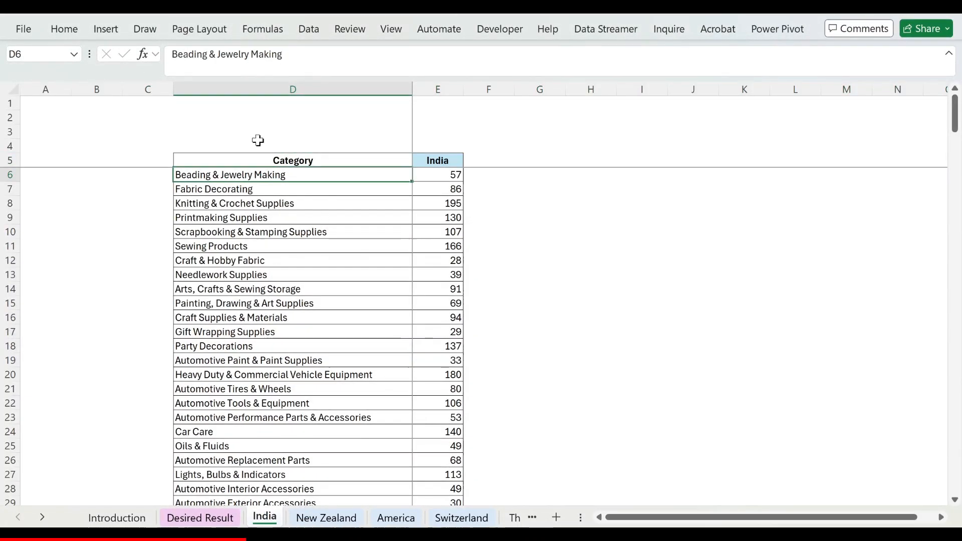
key("shift+space")
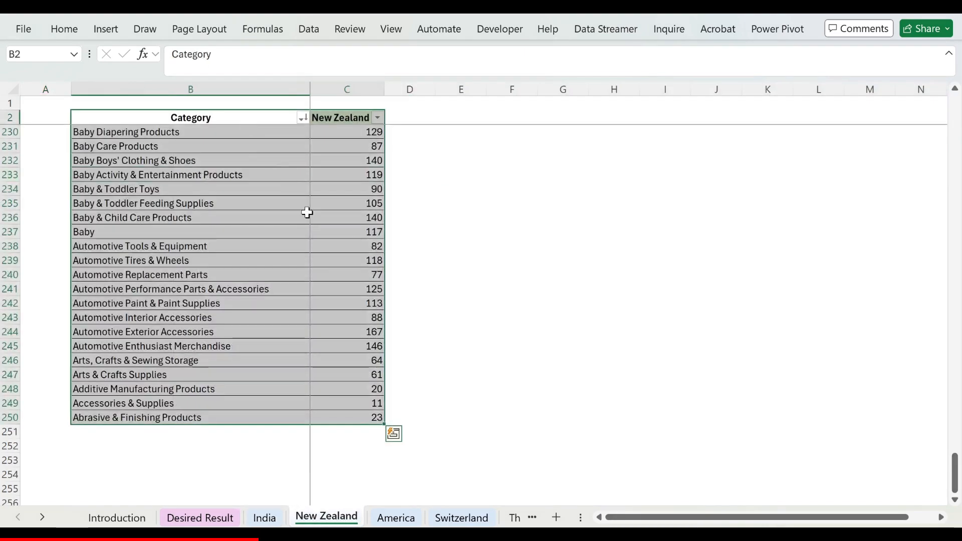
left_click(279, 220)
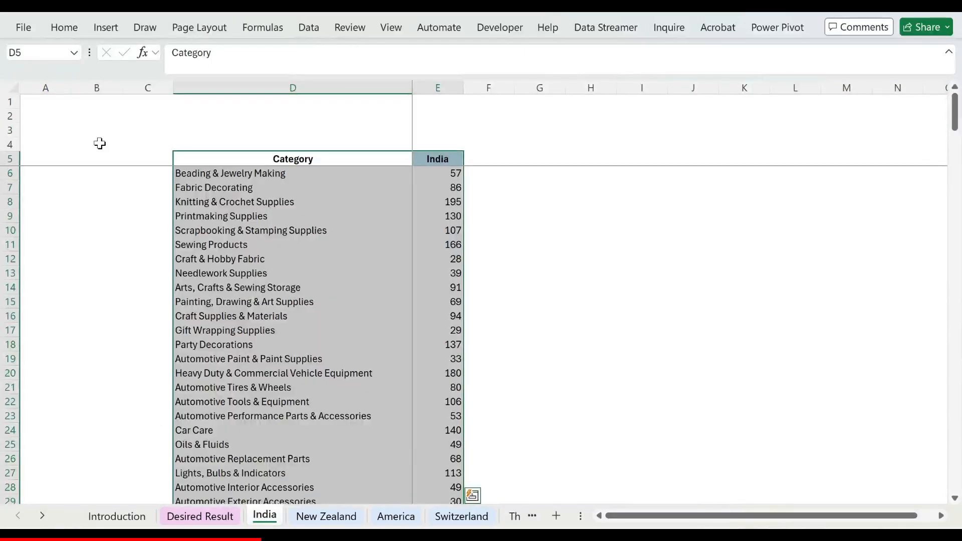
Step: Compare the table position and first category row of the New Zealand sheet with those of the India sheet
key("ctrl+Page_Down")
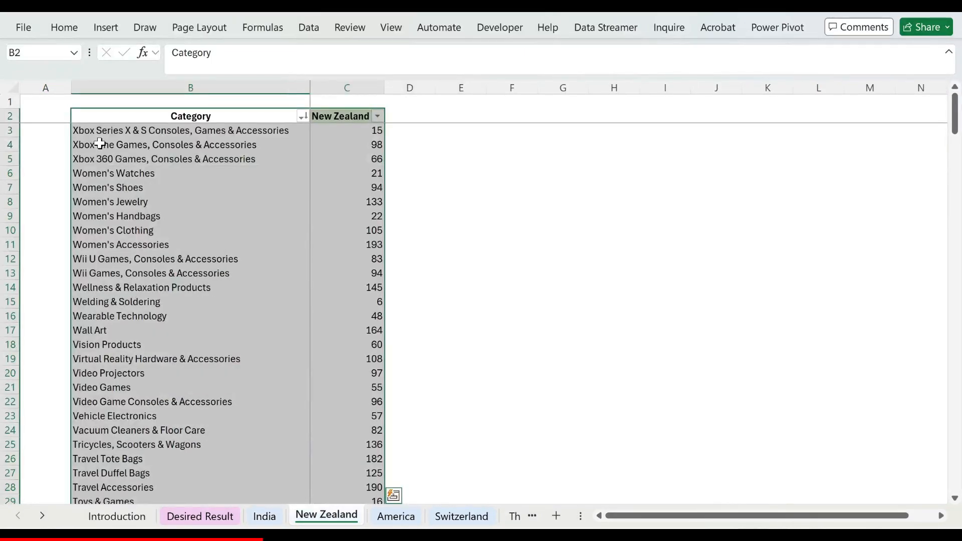
key("Up")
key("Down")
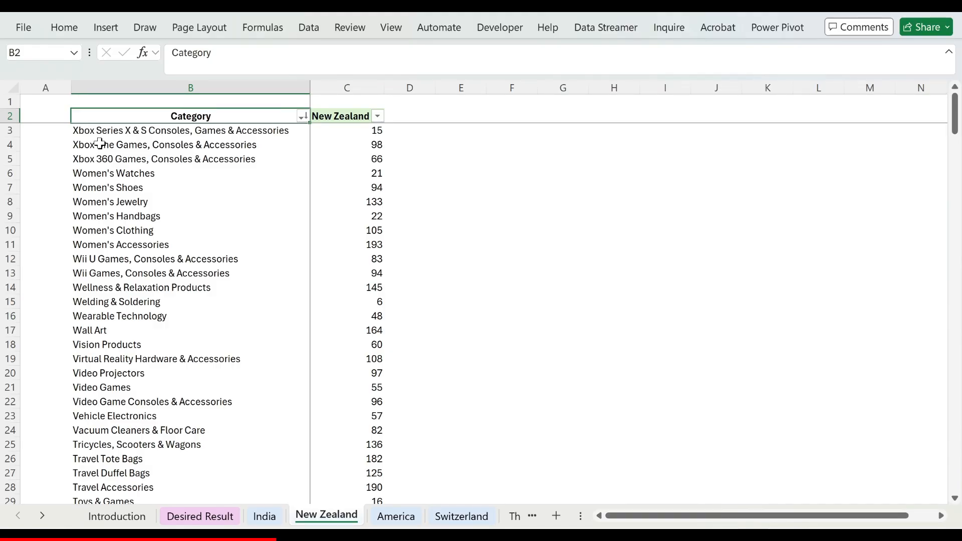
key("Down")
key("Up")
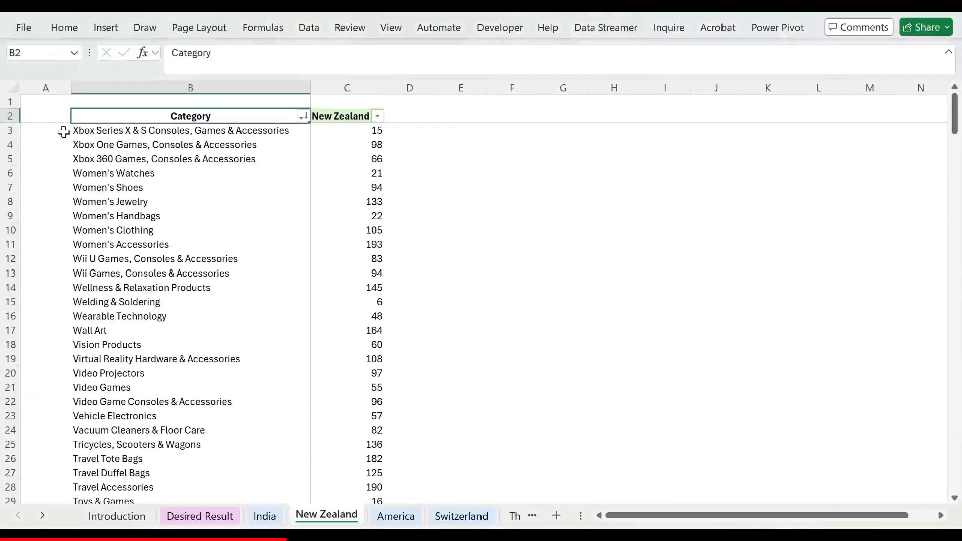
key("ctrl+Page_Up")
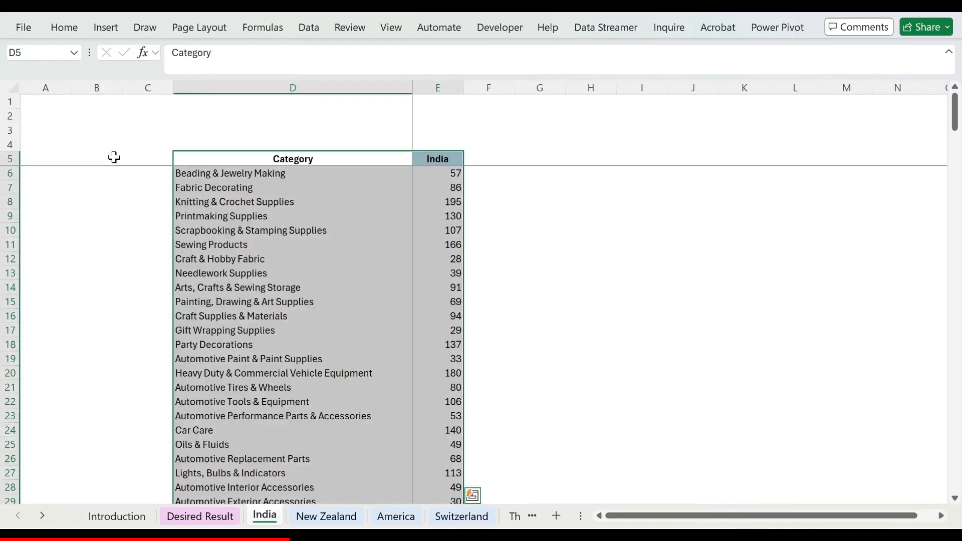
key("ctrl+Page_Down")
key("Down")
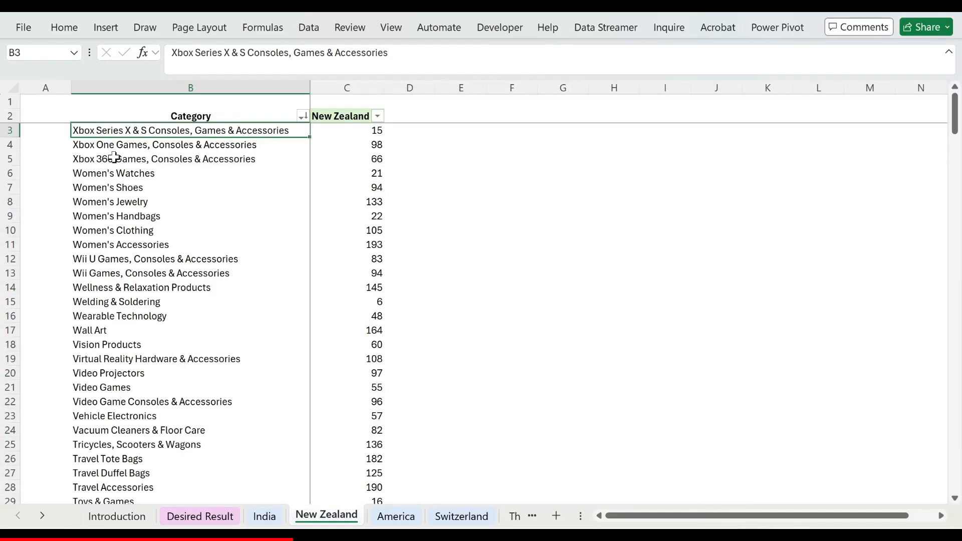
key("shift+space")
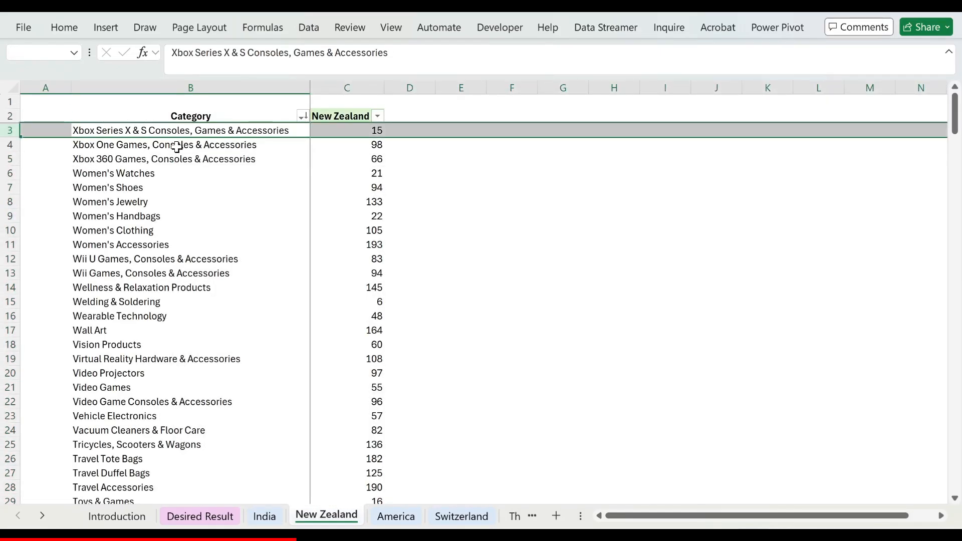
key("ctrl+Page_Up")
key("Down")
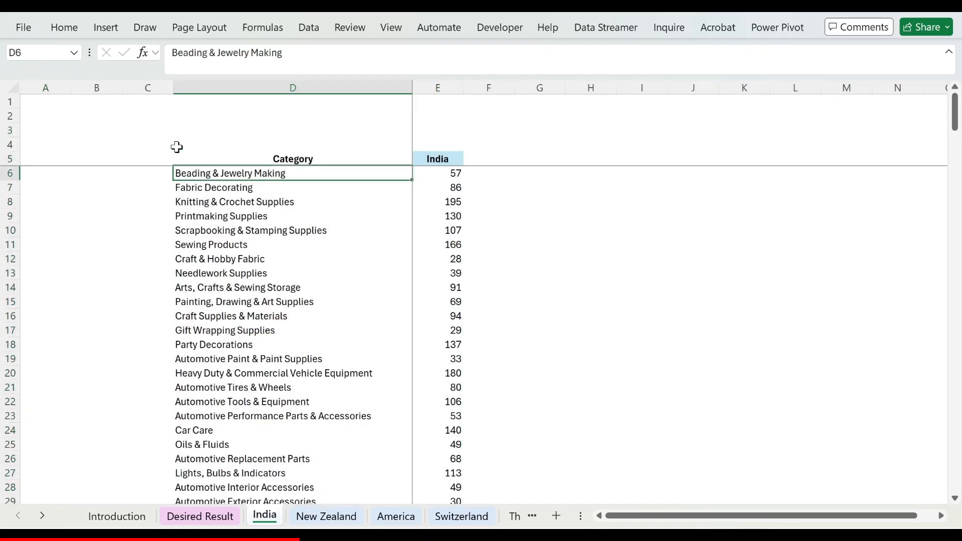
key("shift+space")
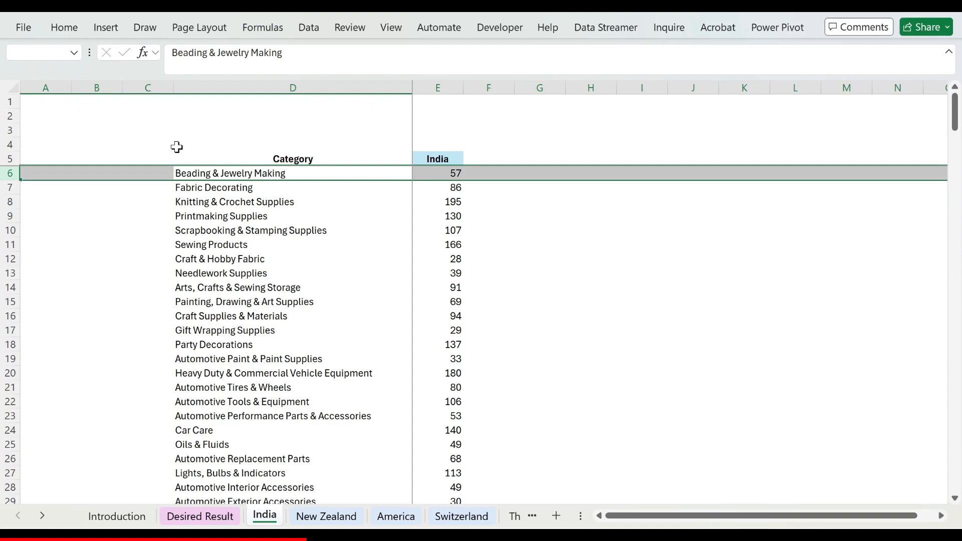
key("Down")
key("Up")
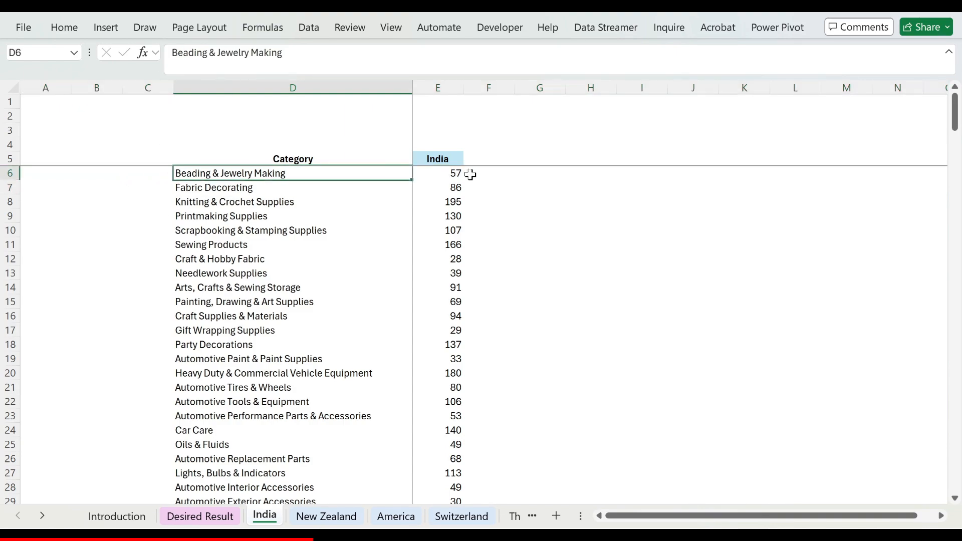
Step: Check the extent of the category column on the India sheet and on the New Zealand sheet
key("ctrl+shift+Down")
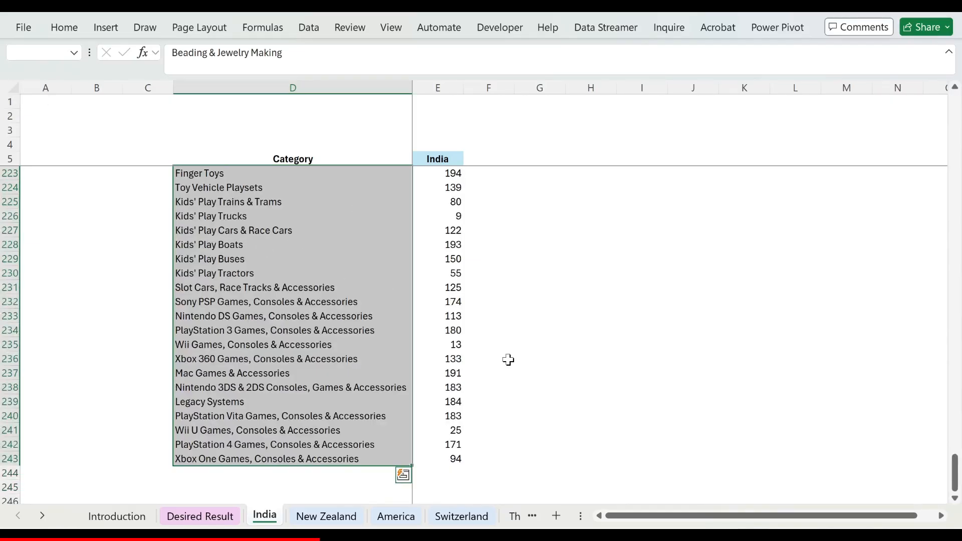
mouse_move(735, 519)
left_mouse_down()
mouse_move(641, 517)
mouse_move(741, 525)
left_mouse_up()
key("Escape")
key("ctrl+Page_Down")
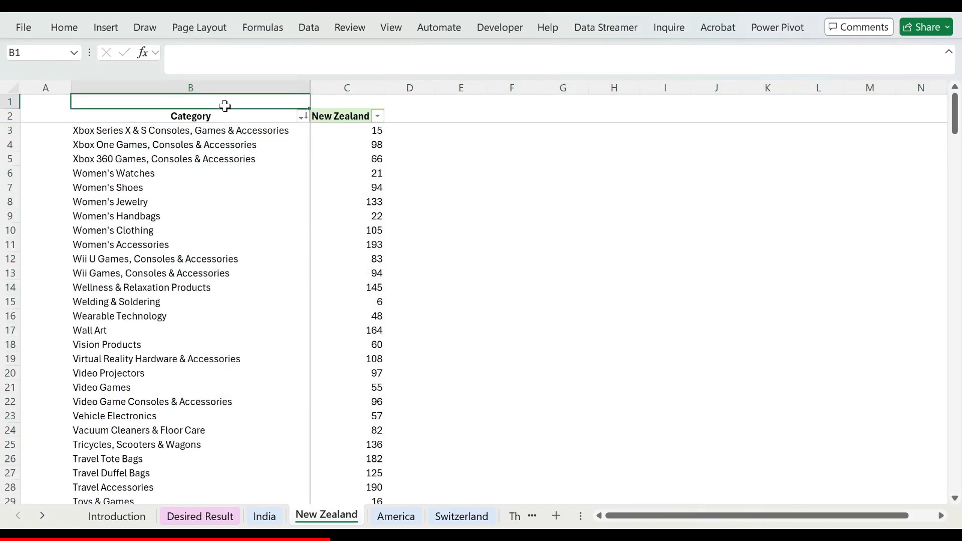
key("ctrl+shift+Down")
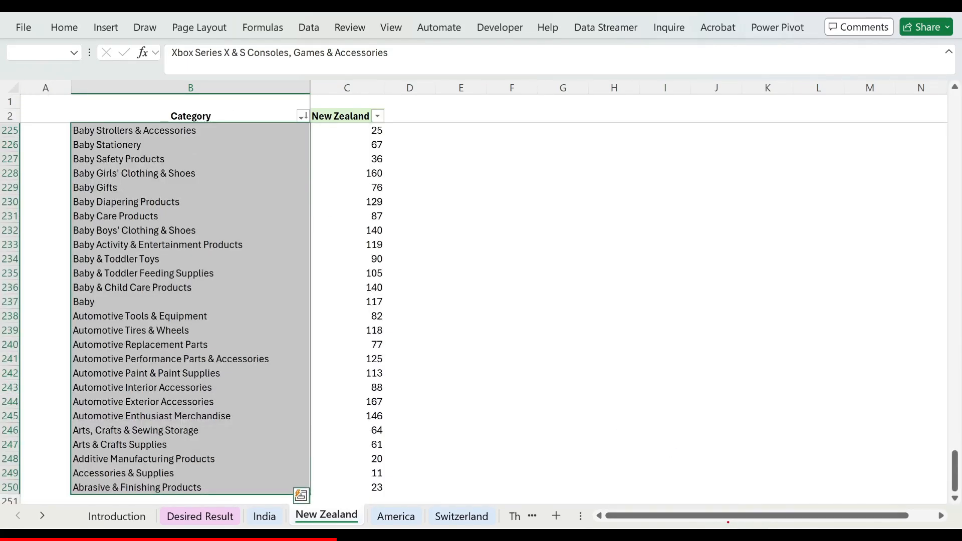
mouse_move(729, 523)
left_mouse_down()
mouse_move(669, 530)
mouse_move(725, 519)
mouse_move(713, 510)
left_mouse_up()
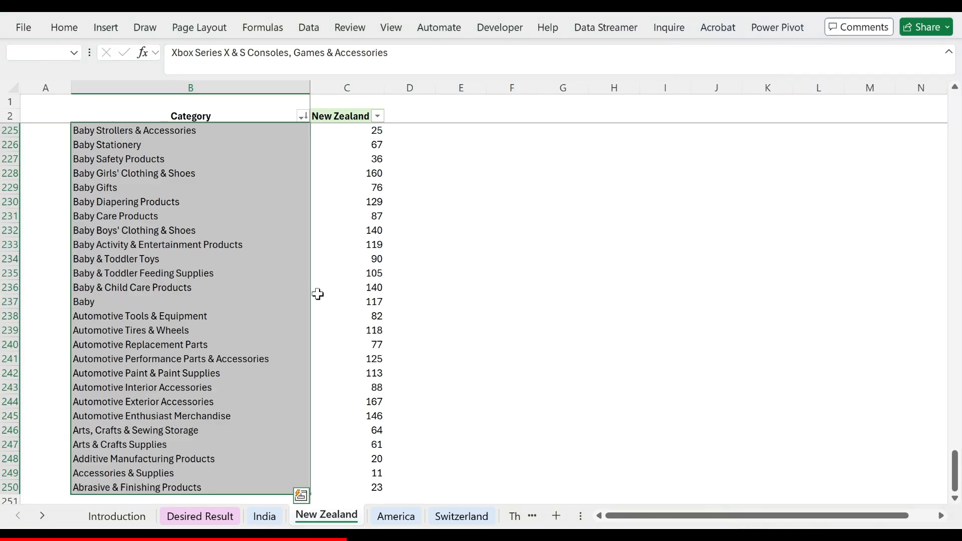
key("Up")
key("Down")
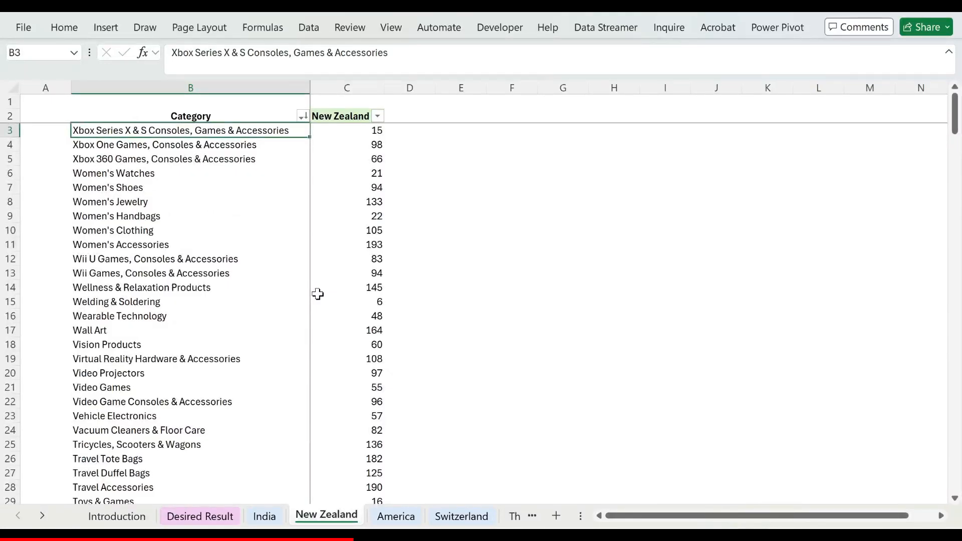
key("ctrl+Page_Up")
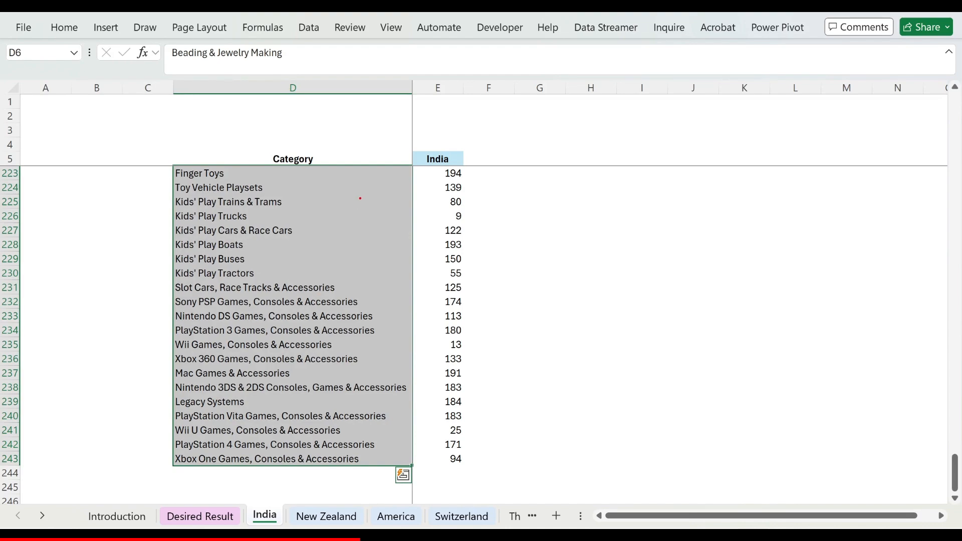
left_click_drag(367, 209, 367, 259)
key("ctrl+BackSpace")
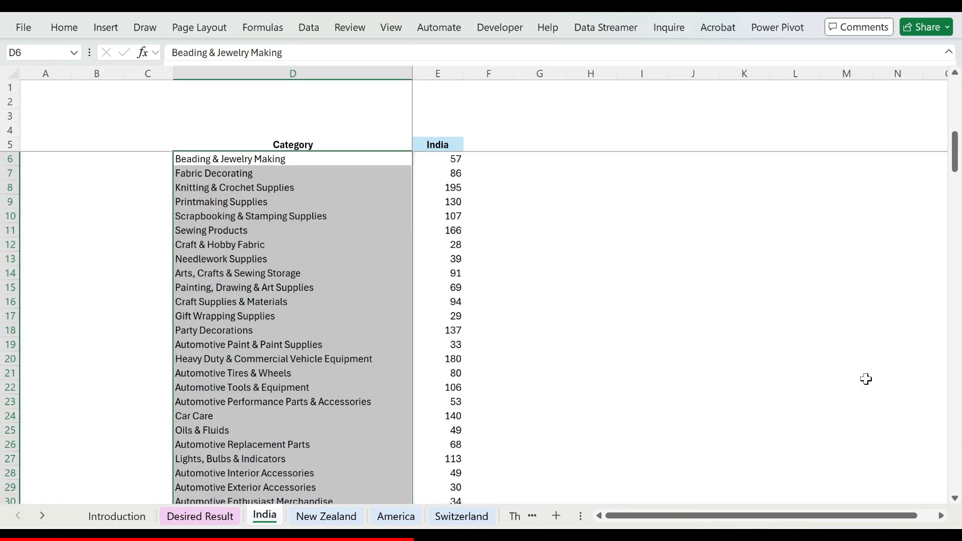
Step: Copy the India sheet's category list from D6 down and paste it as values into cell B2 of a new workbook
key("ctrl+F1")
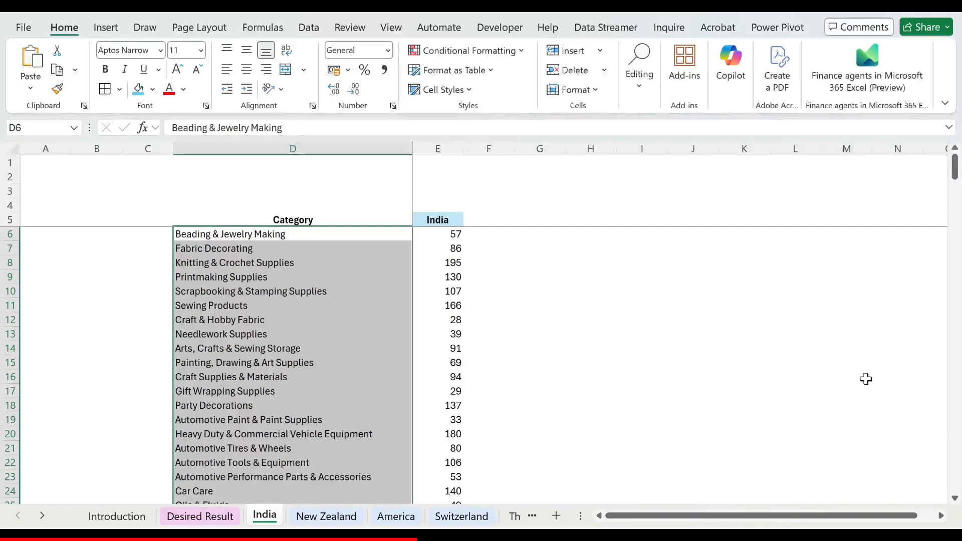
key("Up")
key("Down")
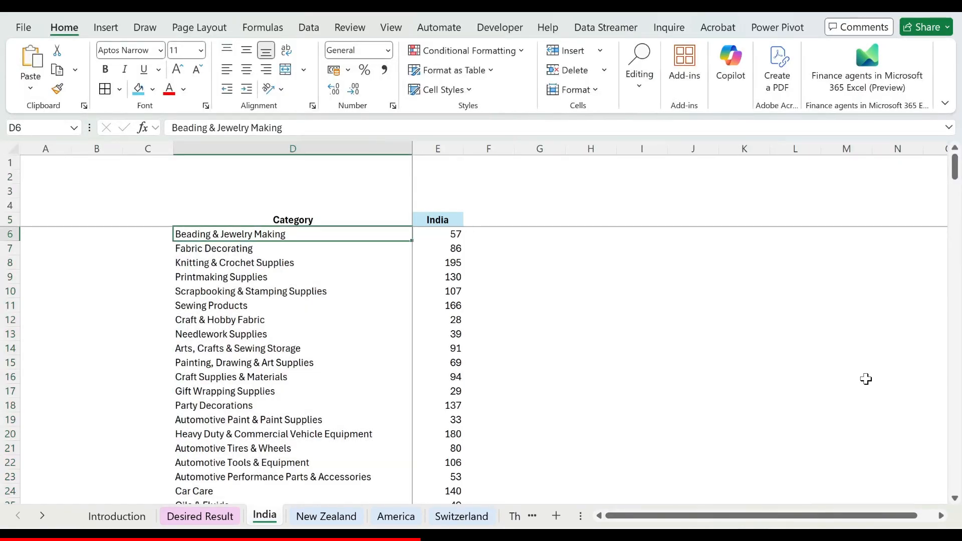
key("ctrl+shift+Down")
key("ctrl+c")
key("ctrl+n")
key("Right")
key("Down")
key("ctrl+alt+v")
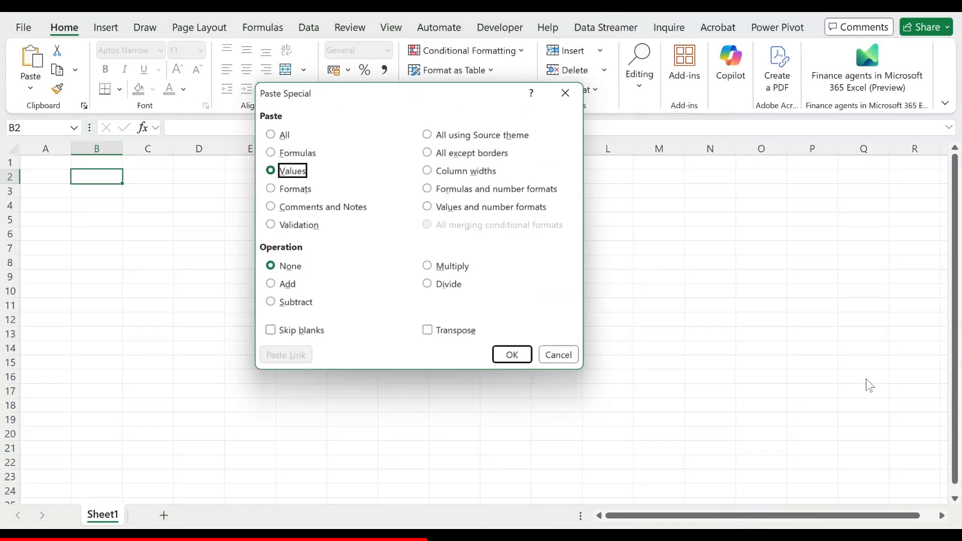
key("v")
key("Return")
Step: Copy the New Zealand sheet's category list and paste it as values at B241 of the new workbook, below the India list
key("ctrl+Down")
key("ctrl+Tab")
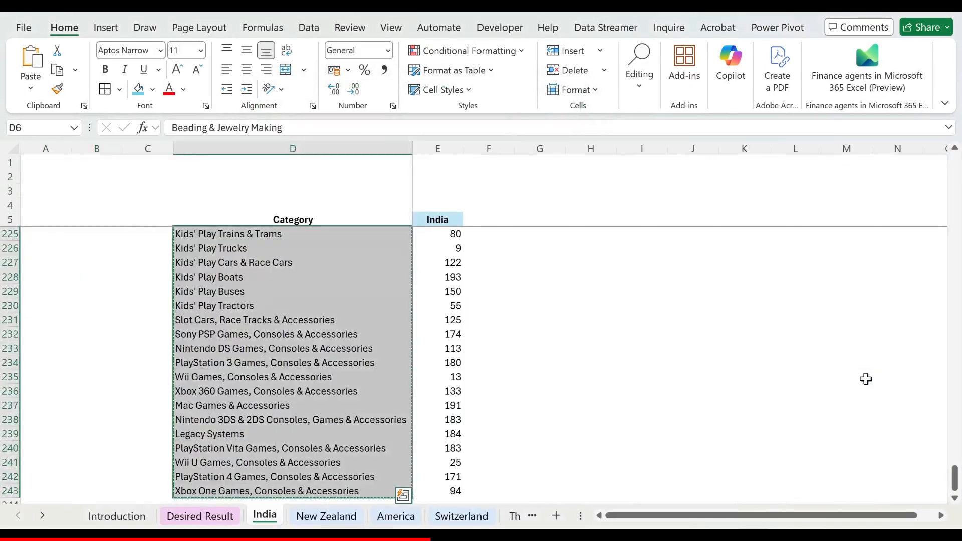
key("ctrl+Page_Down")
key("Down")
key("ctrl+shift+Down")
key("ctrl+c")
key("ctrl+Tab")
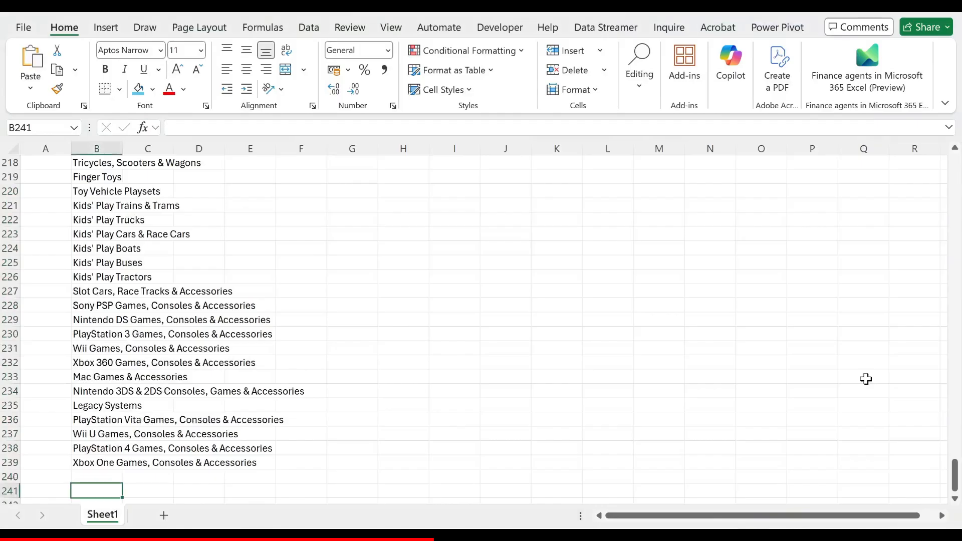
key("ctrl+alt+v")
key("v")
key("Return")
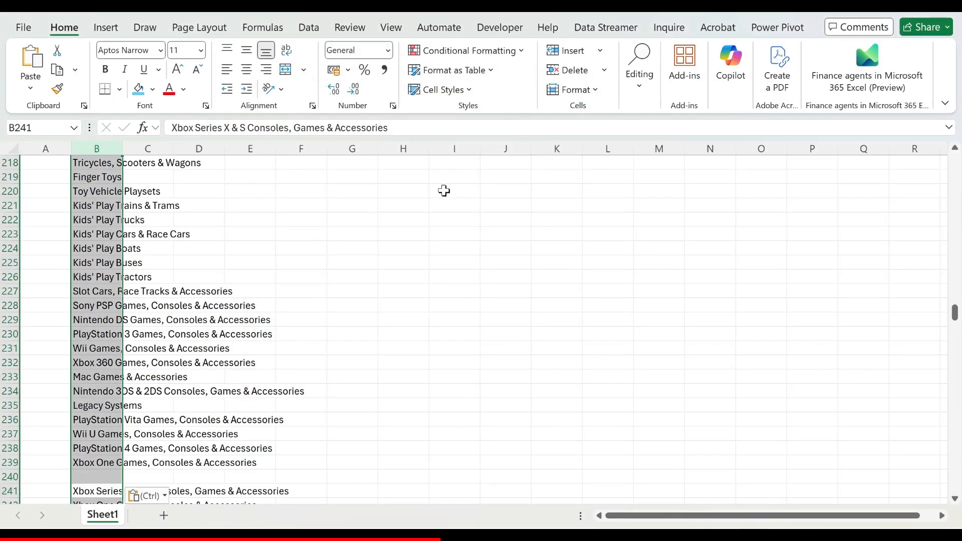
Step: Remove the duplicate entries from the combined India and New Zealand category list in column B
left_click(308, 28)
left_click(571, 70)
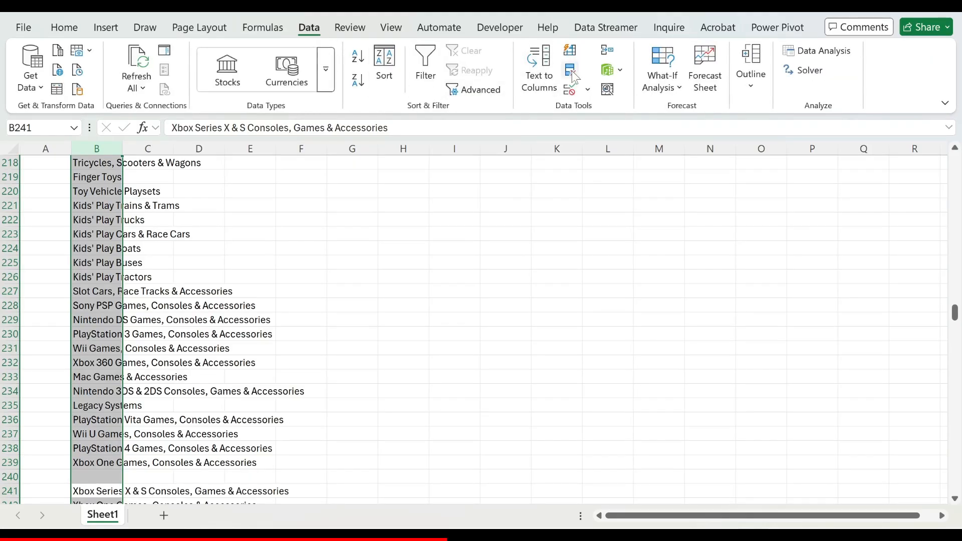
left_click(453, 314)
key("Return")
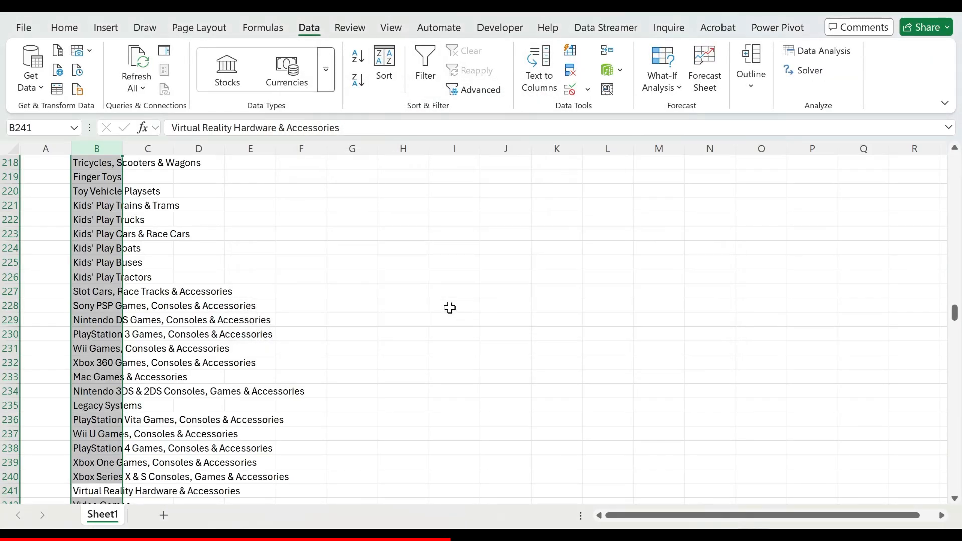
key("Up")
key("Up")
key("ctrl+Up")
key("ctrl+Up")
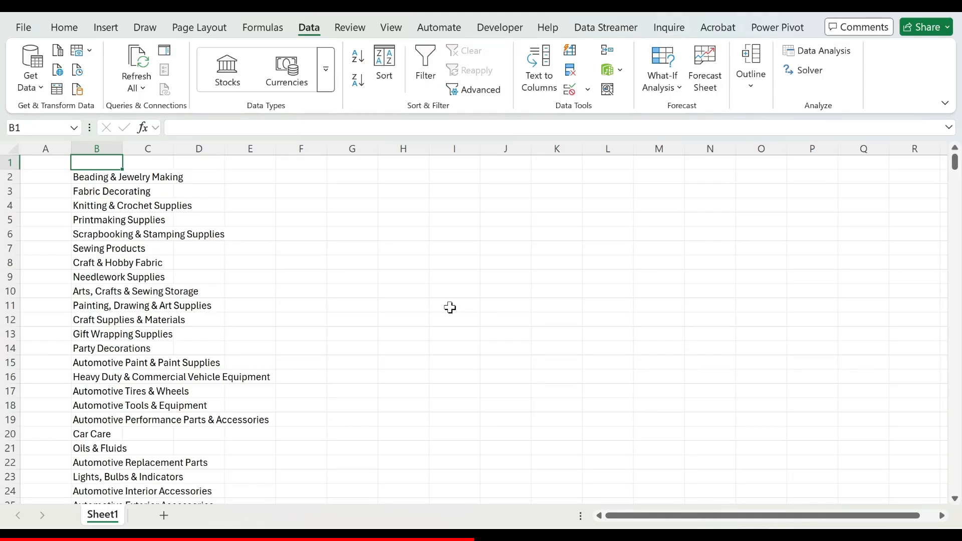
Step: Enter the headers India in C1 and NZ in D1 beside the category list, and close this scratch workbook
key("Down")
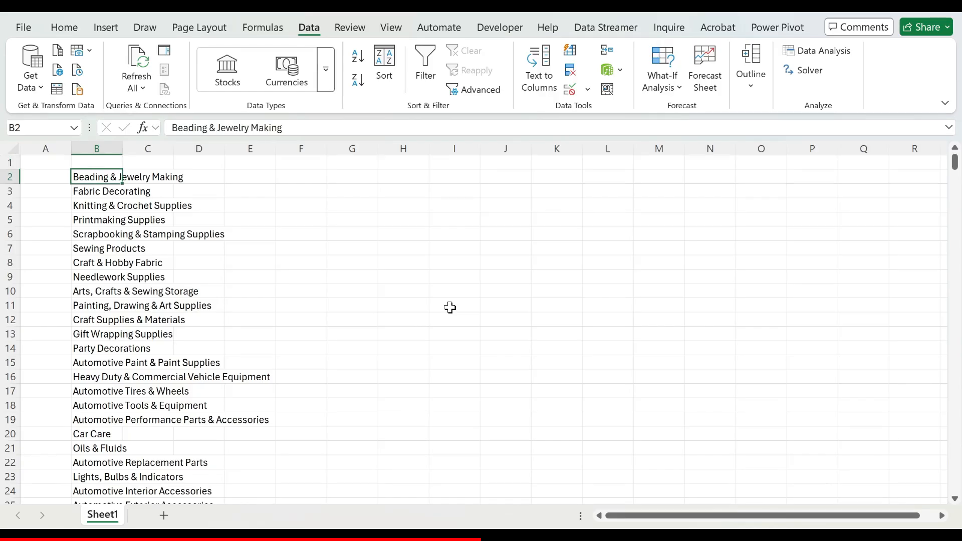
key("Right")
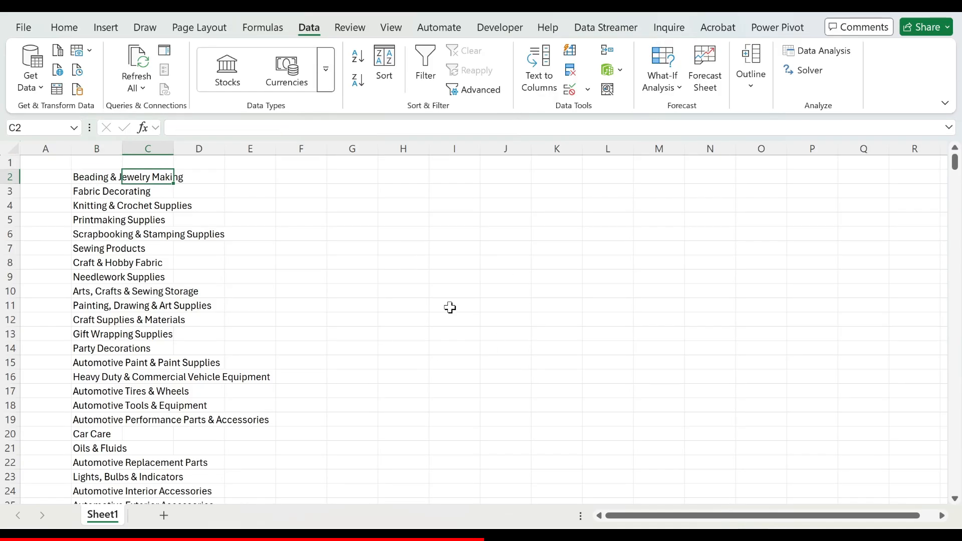
key("Up")
type("India")
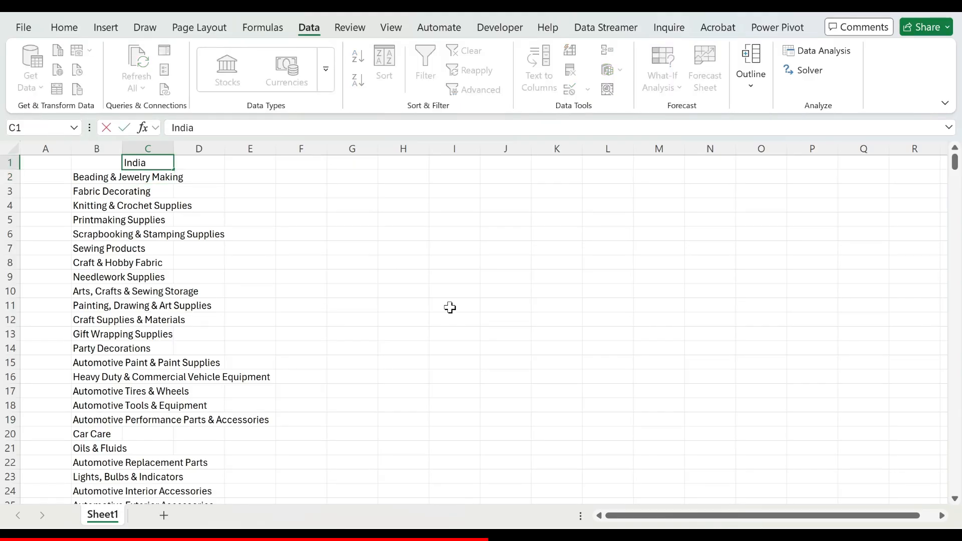
key("Tab")
type("NZ")
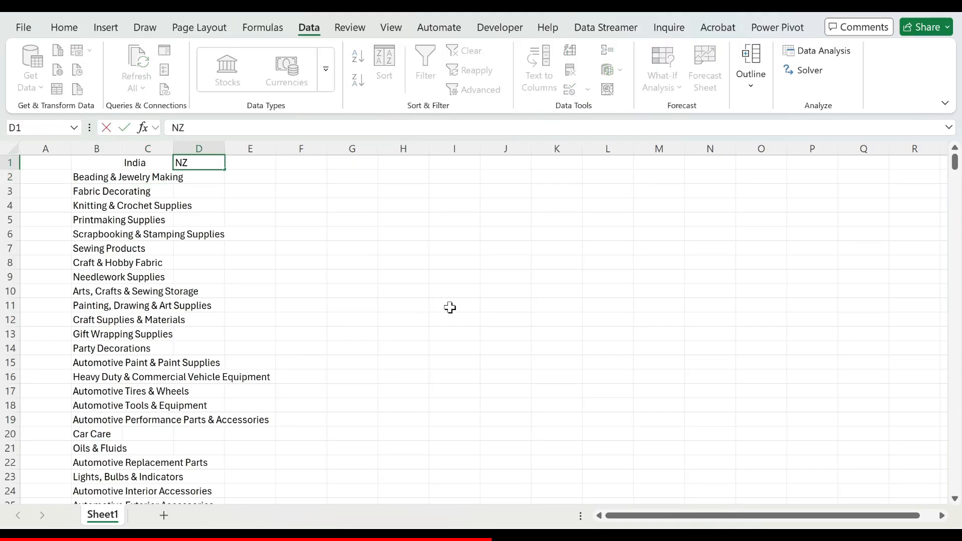
key("Tab")
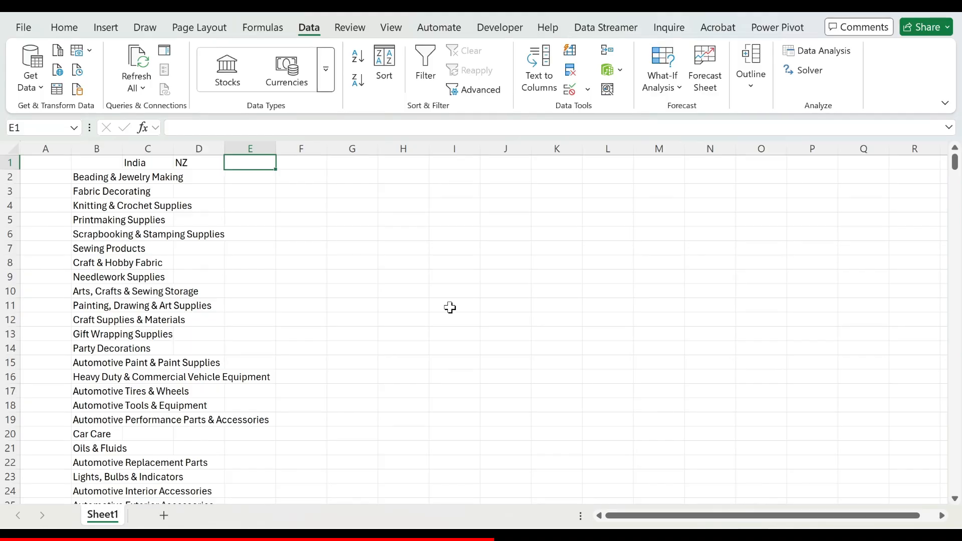
key("Left")
key("Left")
key("Left")
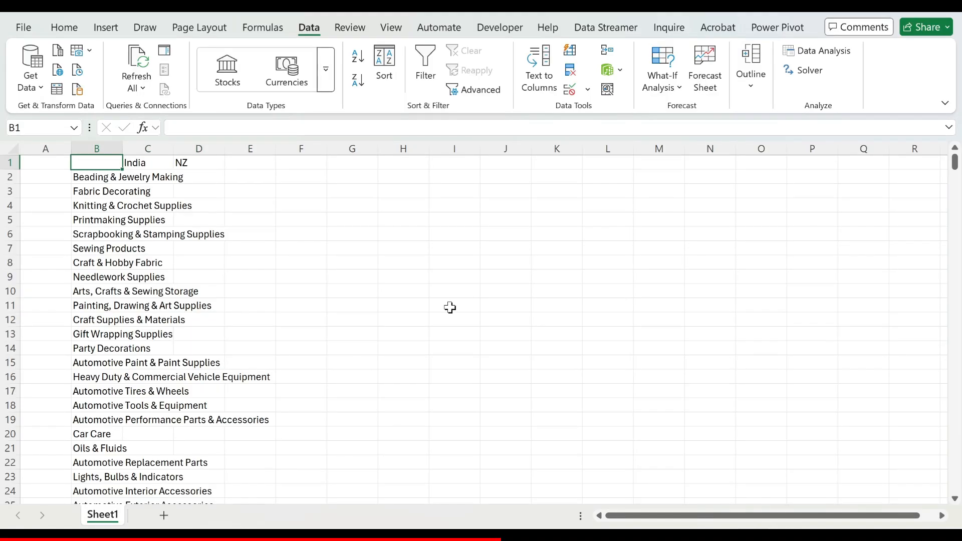
key("ctrl+w")
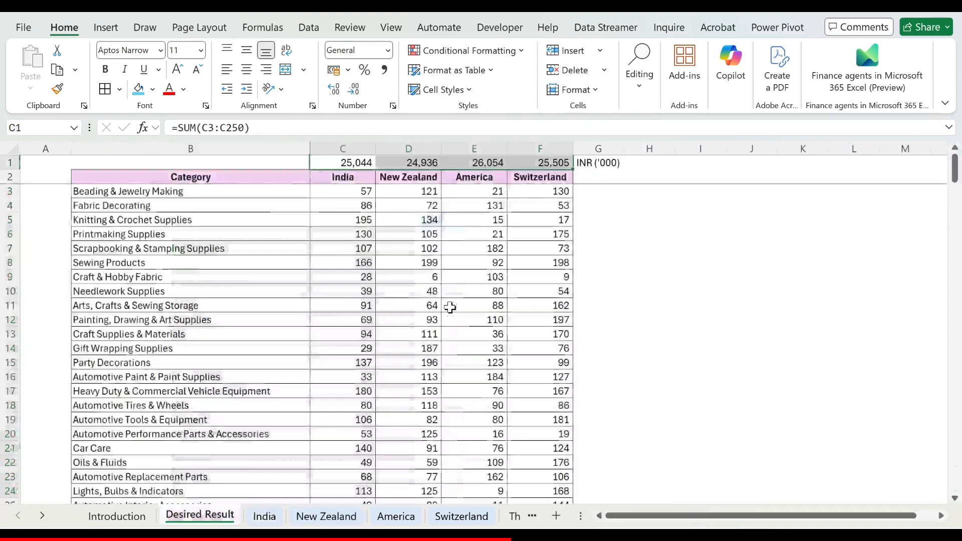
Step: Examine the Category column and the India, New Zealand, America and Switzerland columns on the Desired Result sheet
left_click(349, 194)
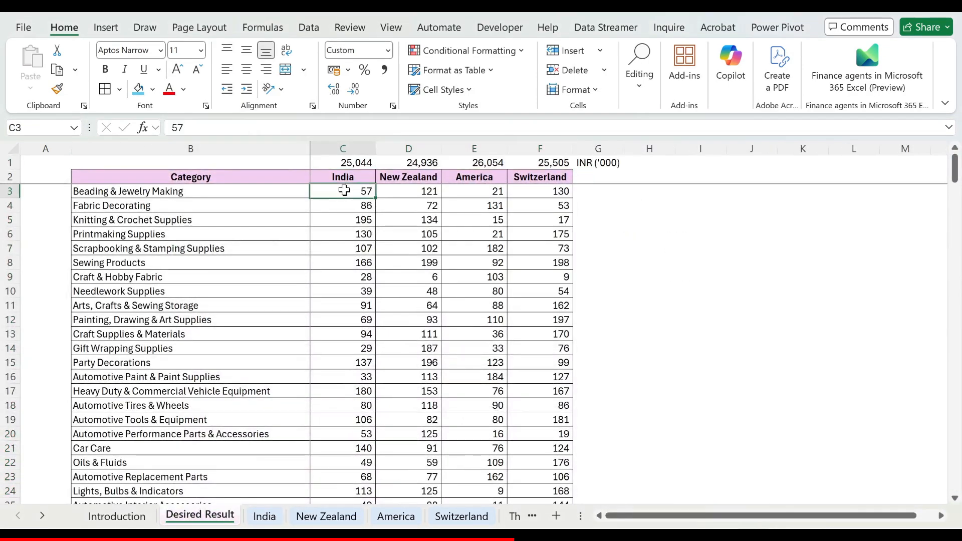
key("Left")
key("Up")
key("ctrl+space")
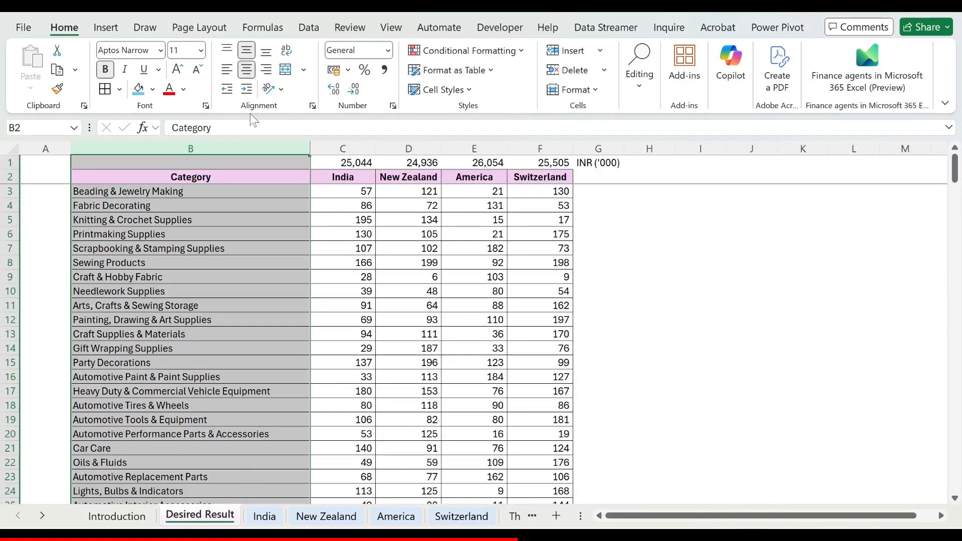
key("Down")
key("Right")
key("Up")
key("ctrl+space")
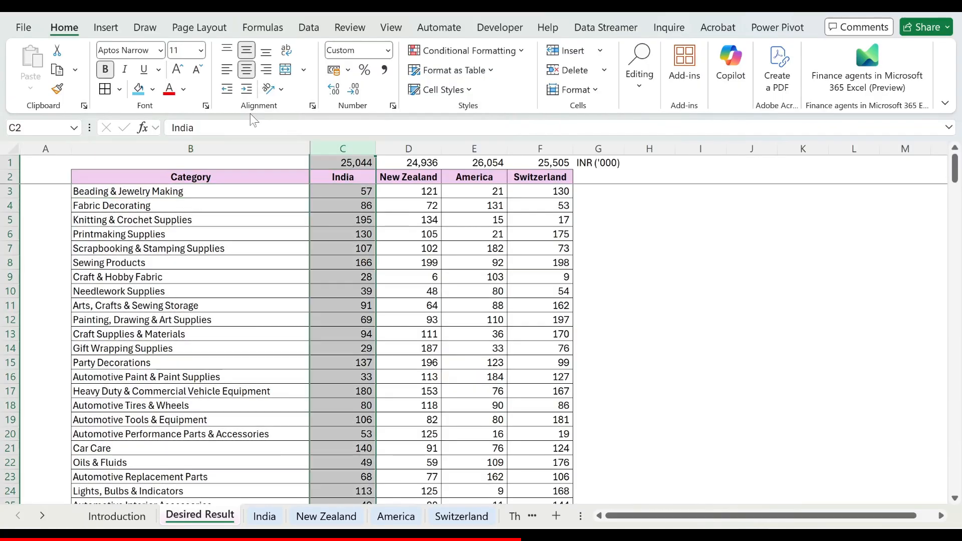
key("shift+Right")
key("shift+Right")
key("shift+Right")
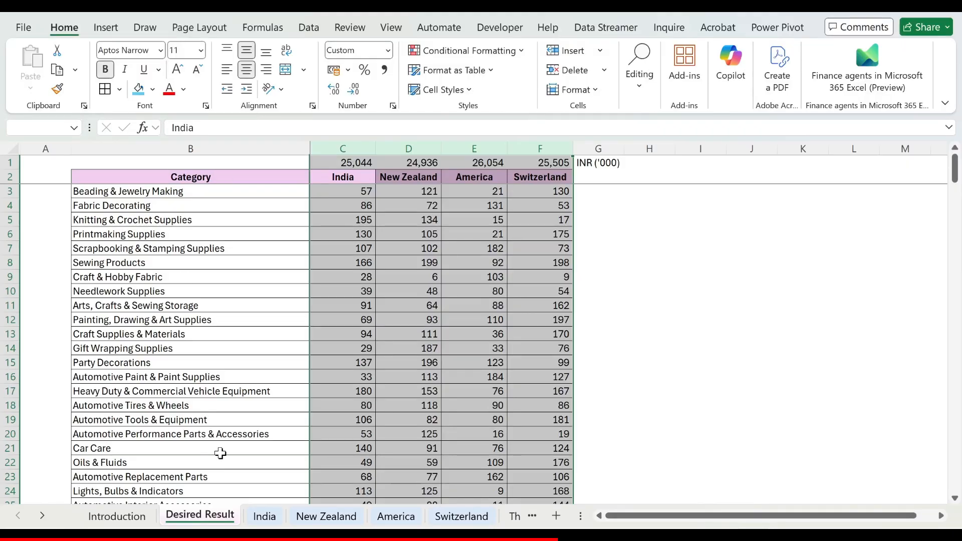
Step: Insert a new worksheet before the Desired Result sheet and name it Consolidate
key("shift+F11")
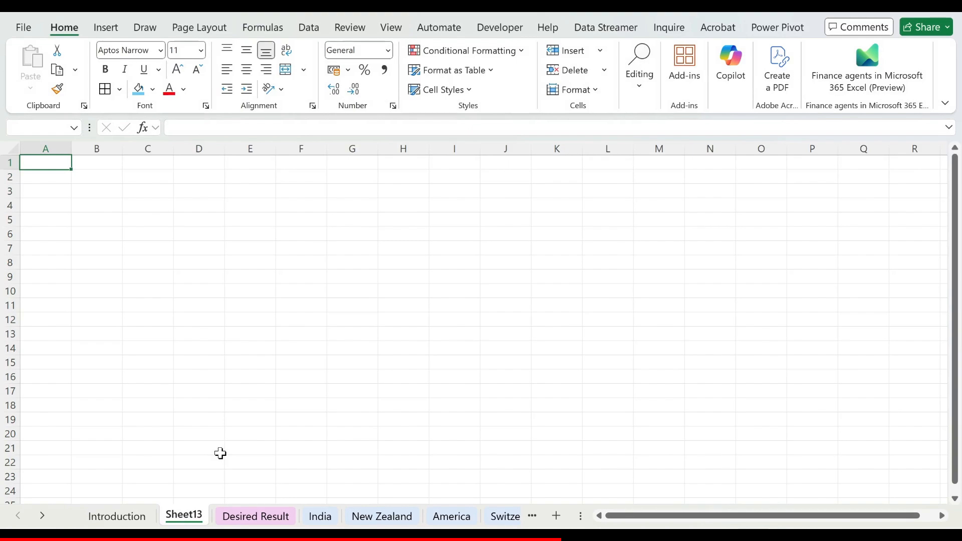
double_click(193, 522)
type("Consolidate")
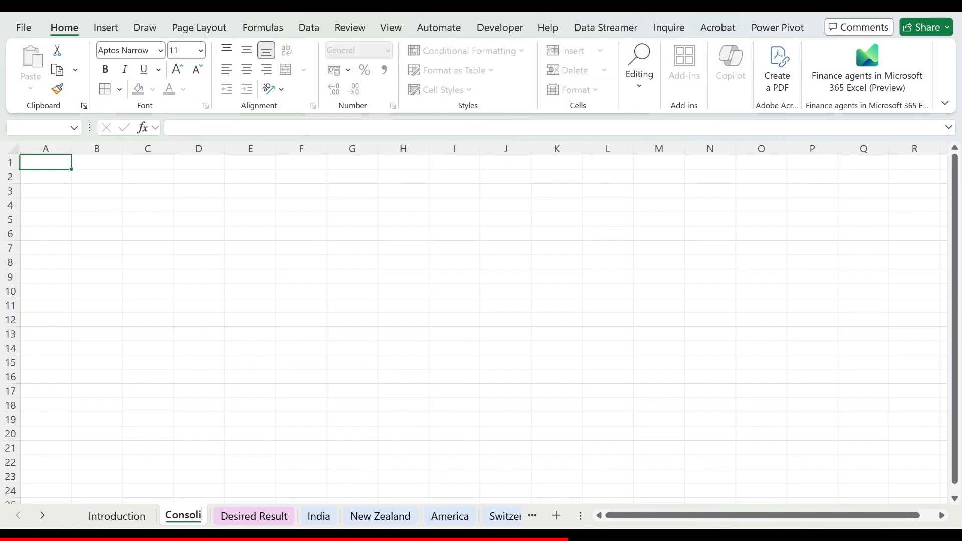
key("Return")
Step: Select cell B2 on the Consolidate sheet and hide the sheet's gridlines
key("Right")
key("Down")
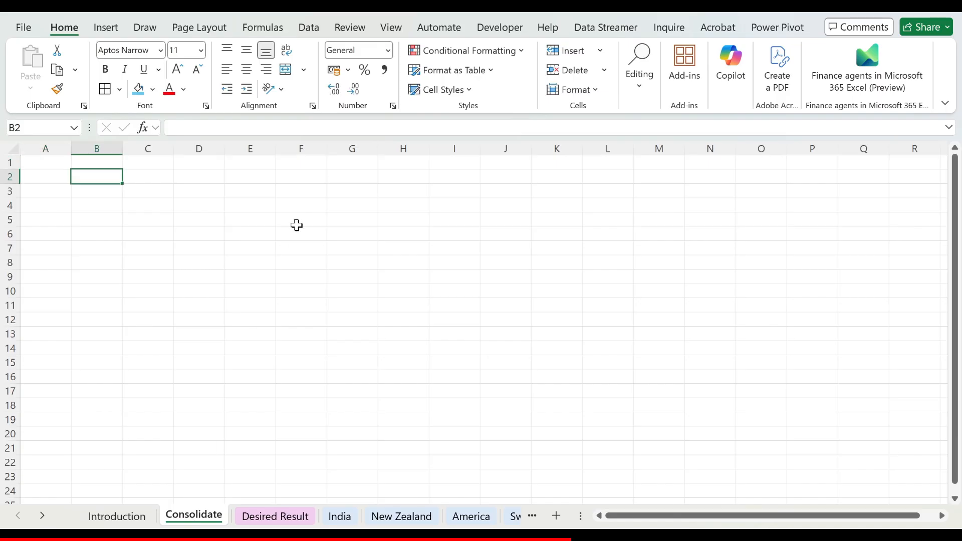
left_click(394, 26)
left_click(339, 70)
Step: Start the Consolidate command at B2 and choose Sum as its function after viewing the available functions
left_click(309, 27)
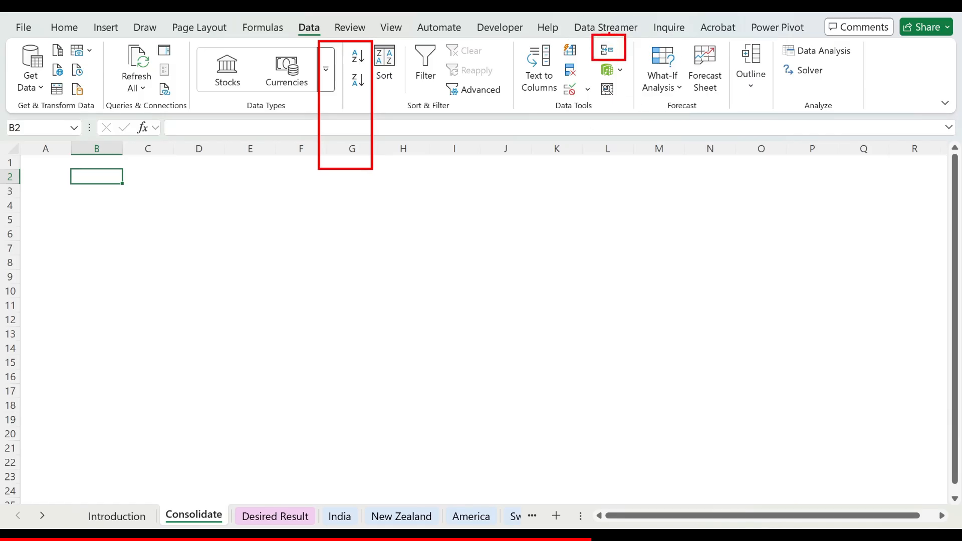
left_click(608, 50)
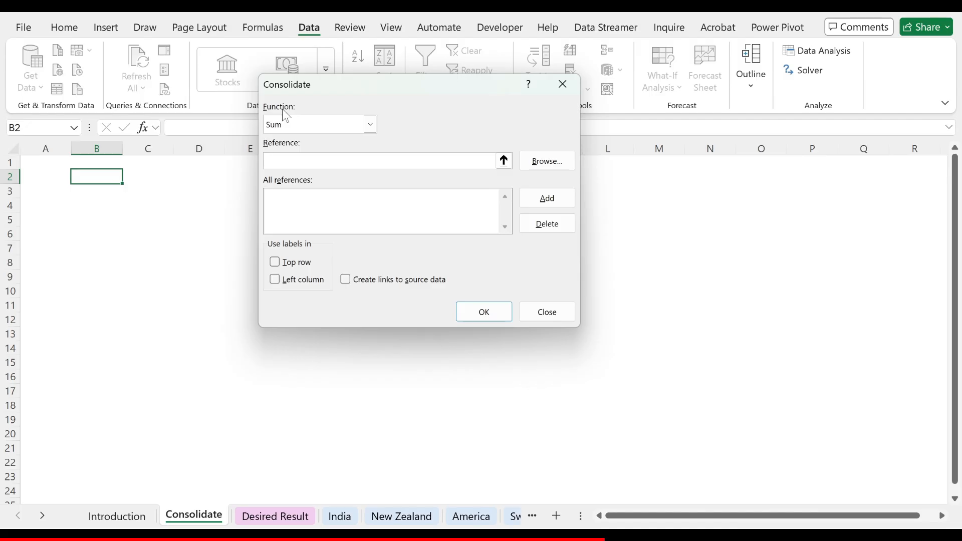
left_click(294, 127)
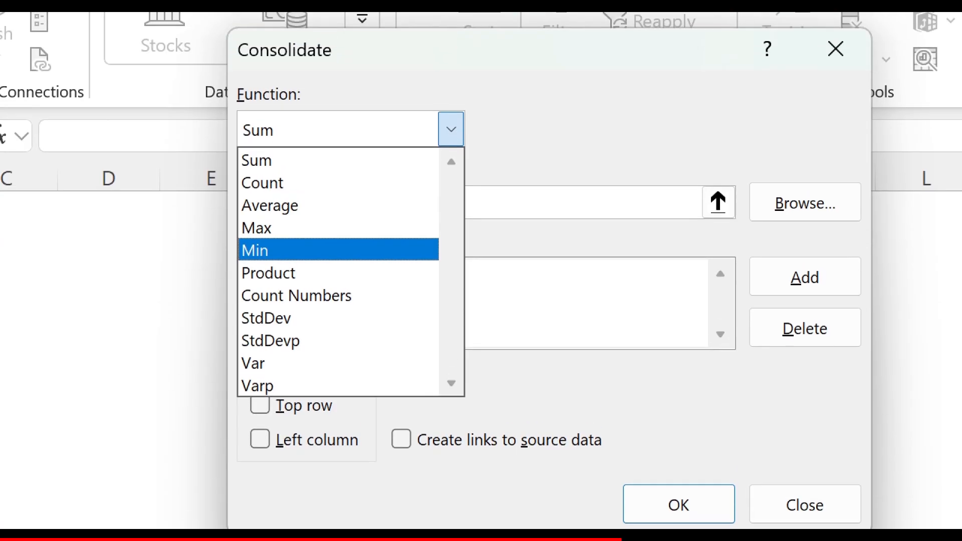
left_click(301, 188)
left_click(290, 129)
key("Up")
key("Up")
key("Up")
key("Up")
key("Return")
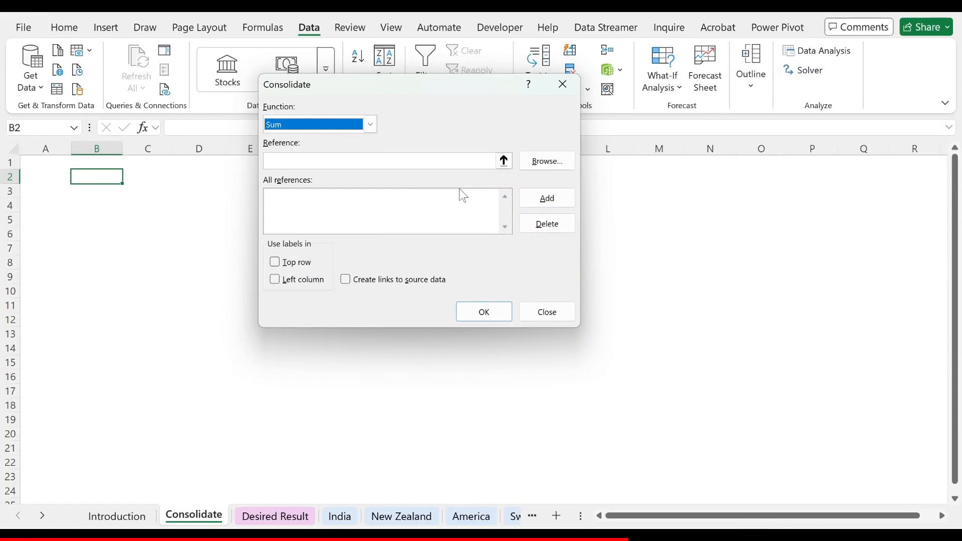
Step: Add the India sheet's table with its headers, D5:E243, to the consolidation references
left_click(505, 161)
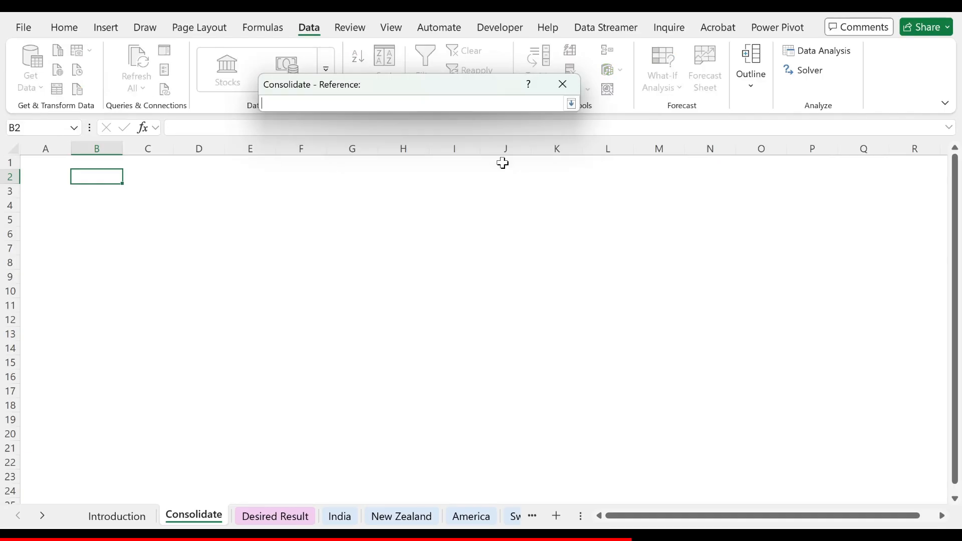
left_click(340, 517)
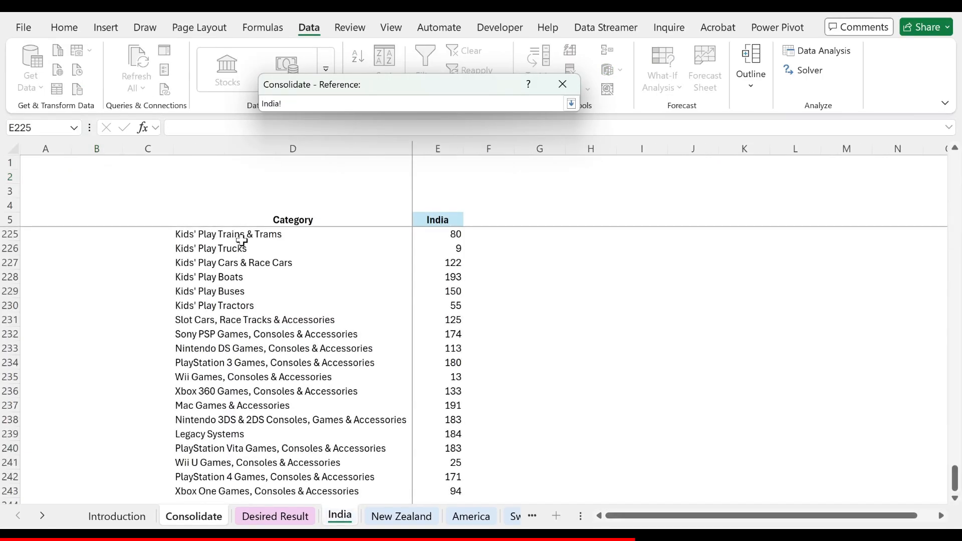
left_click_drag(254, 223, 254, 227)
key("ctrl+shift+Right")
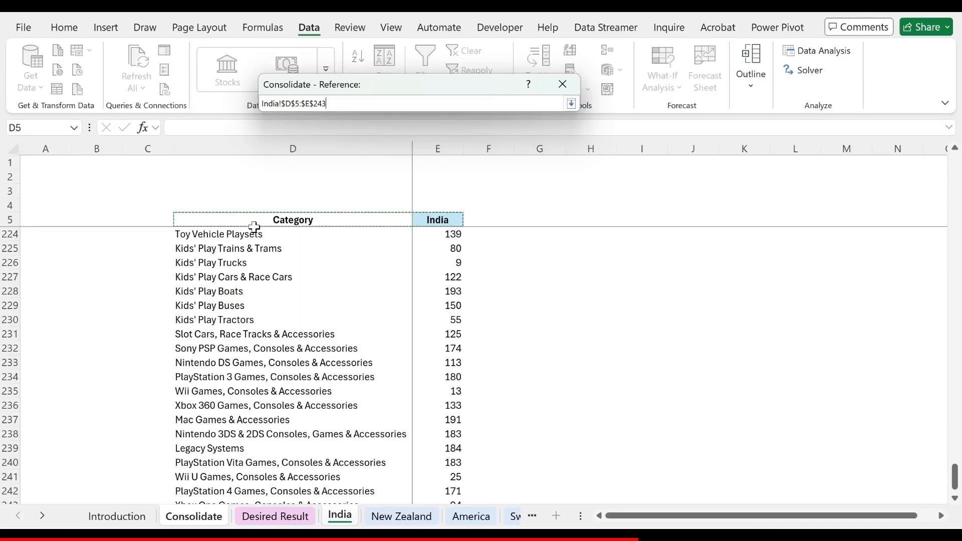
key("ctrl+shift+Down")
left_click(571, 104)
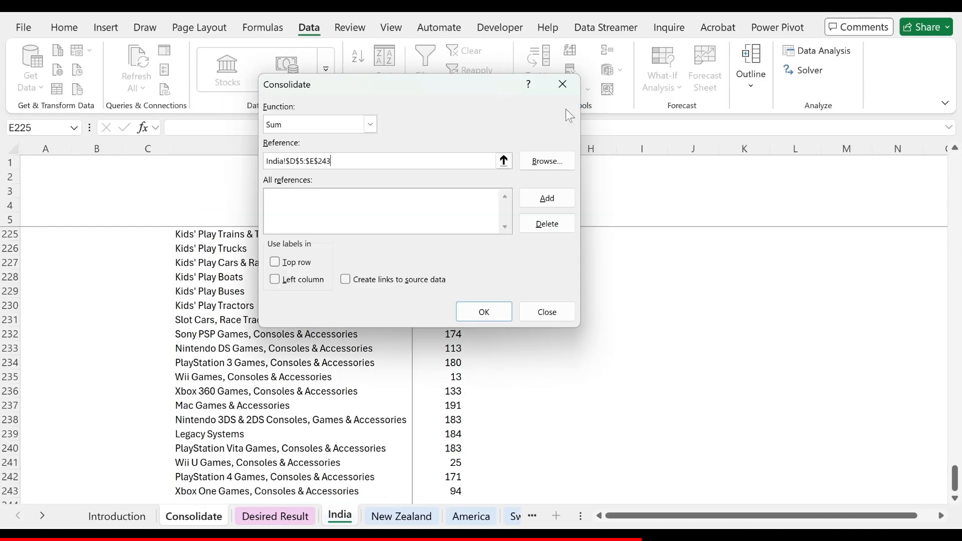
left_click(547, 198)
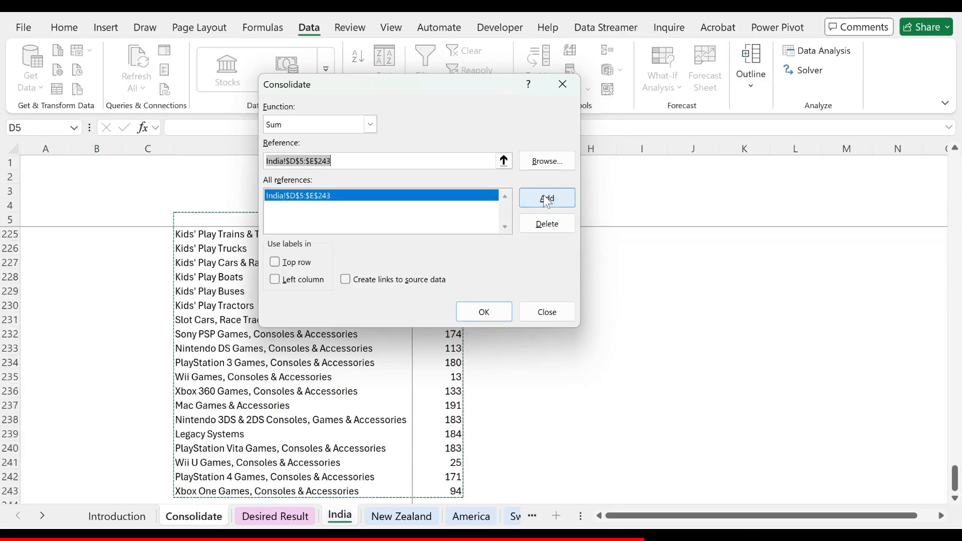
Step: Add the New Zealand sheet's table with its headers, B2:C250, to the consolidation references
left_click(504, 161)
key("ctrl+Page_Down")
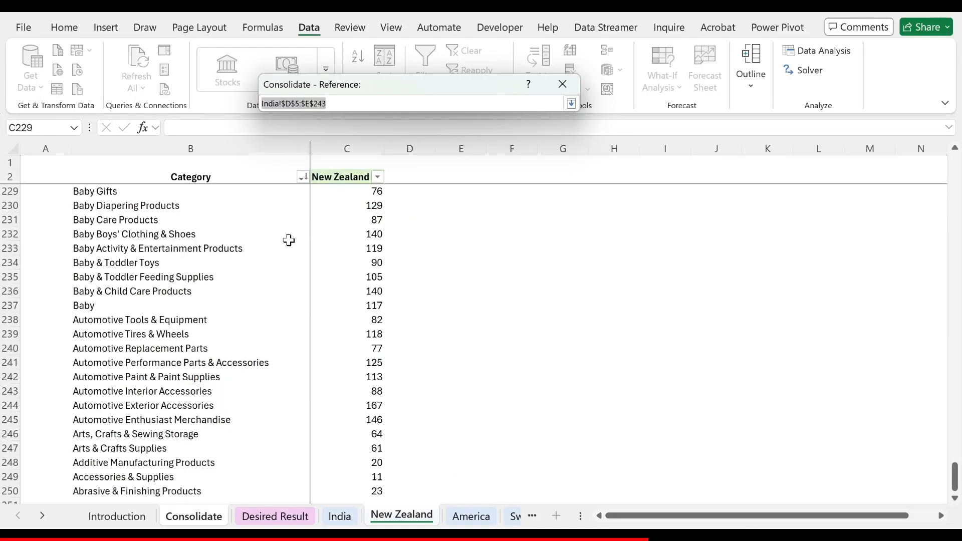
left_click(222, 188)
key("ctrl+shift+Up")
key("ctrl+shift+Right")
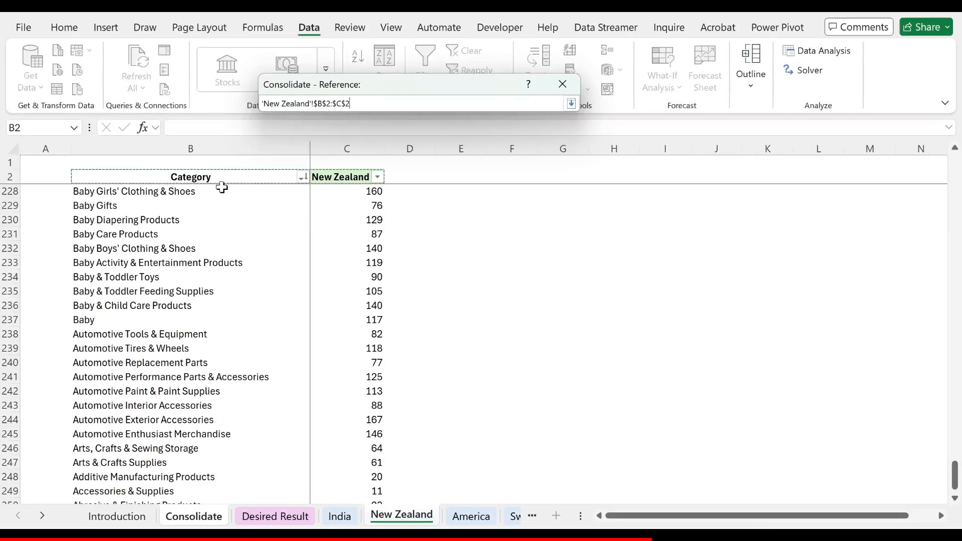
key("ctrl+shift+Down")
left_click(572, 104)
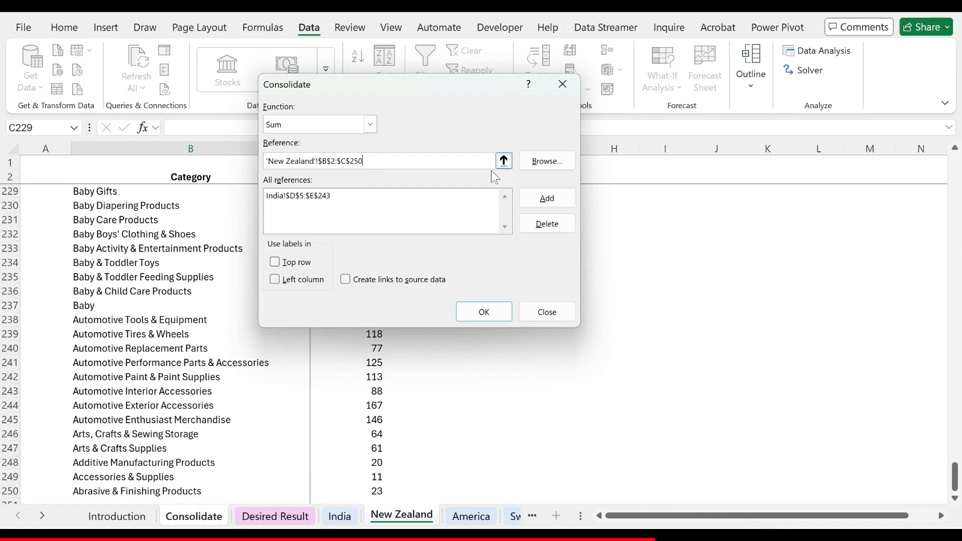
left_click(545, 198)
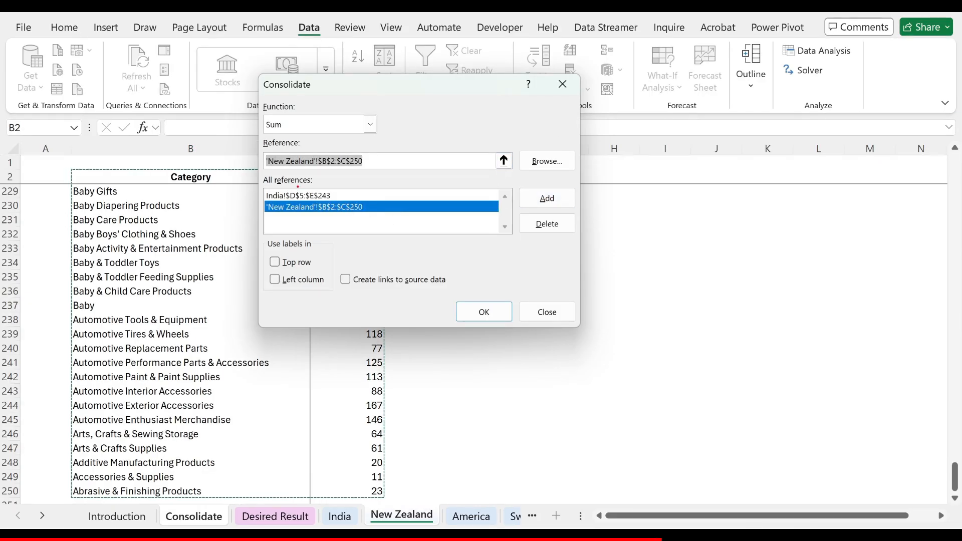
Step: Set the consolidation to use the labels in both the top row and the left column
left_click_drag(298, 193, 341, 214)
left_click_drag(292, 188, 293, 183)
left_click_drag(323, 215, 324, 232)
left_click(274, 262)
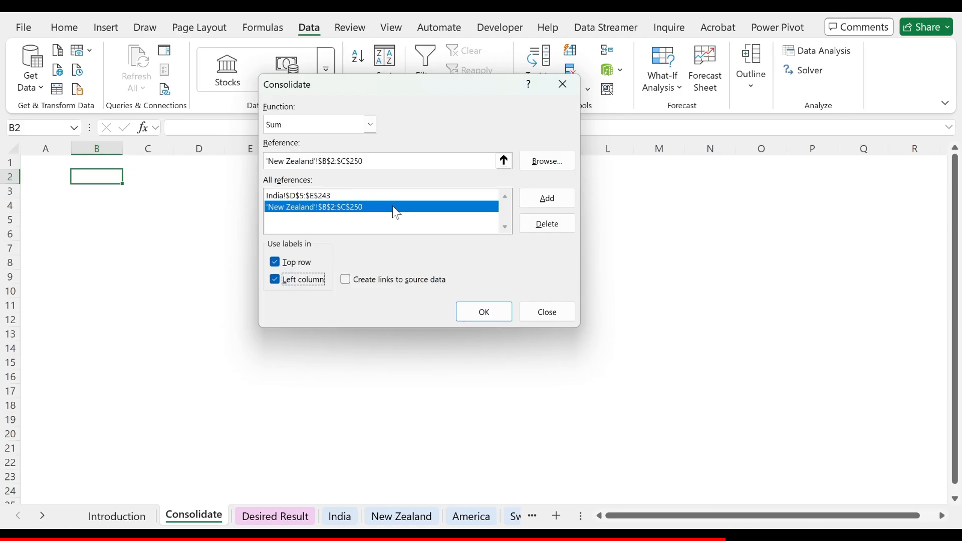
Step: Add the America sheet's table with its headers, G6:H254, to the consolidation references
left_click(504, 161)
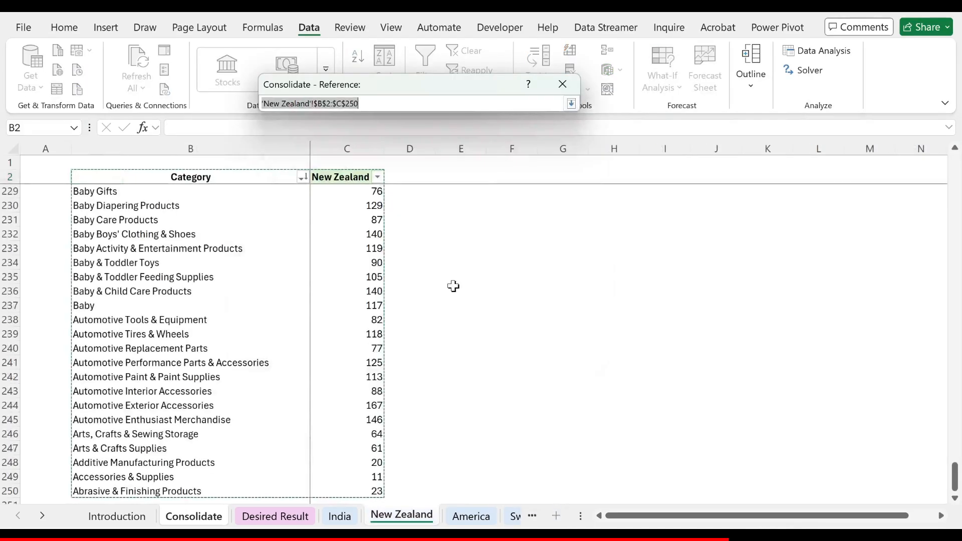
key("ctrl+Page_Down")
left_click(426, 228)
key("ctrl+shift+Right")
key("ctrl+shift+Down")
key("Return")
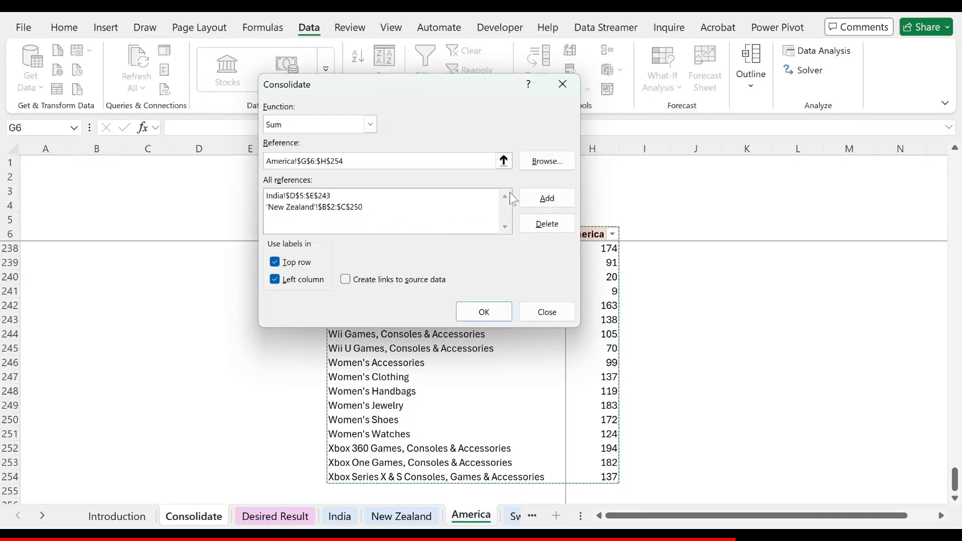
left_click(547, 198)
Step: Add the Switzerland sheet's table with its headers, A1:B249, to the consolidation references
left_click(504, 160)
key("ctrl+Page_Down")
left_click(195, 264)
key("ctrl+Up")
key("ctrl+shift+Right")
key("ctrl+shift+Down")
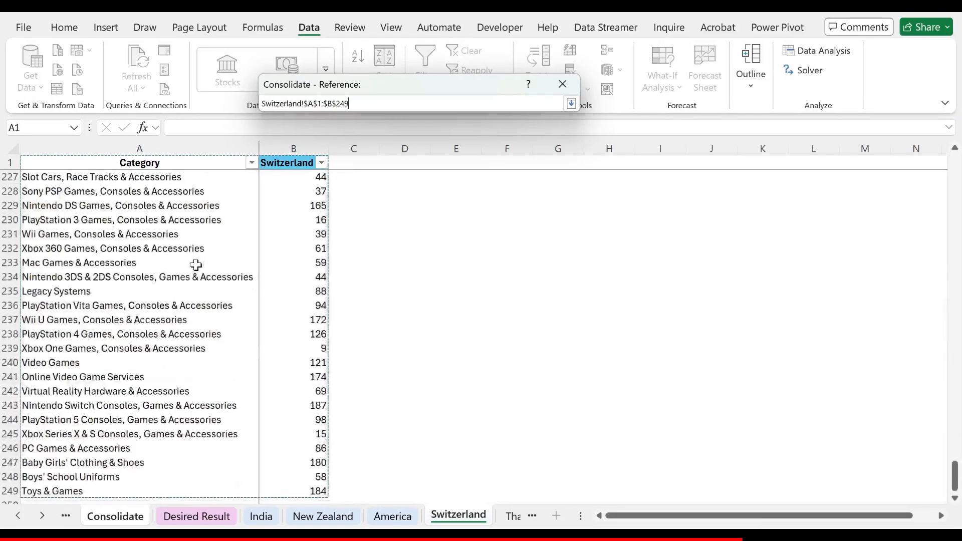
left_click(572, 104)
left_click(530, 201)
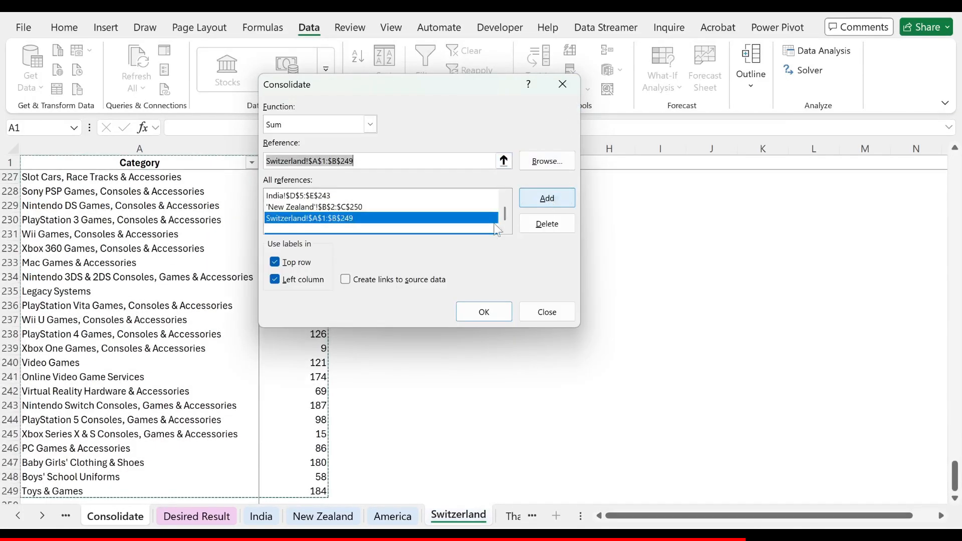
left_click_drag(262, 246, 338, 299)
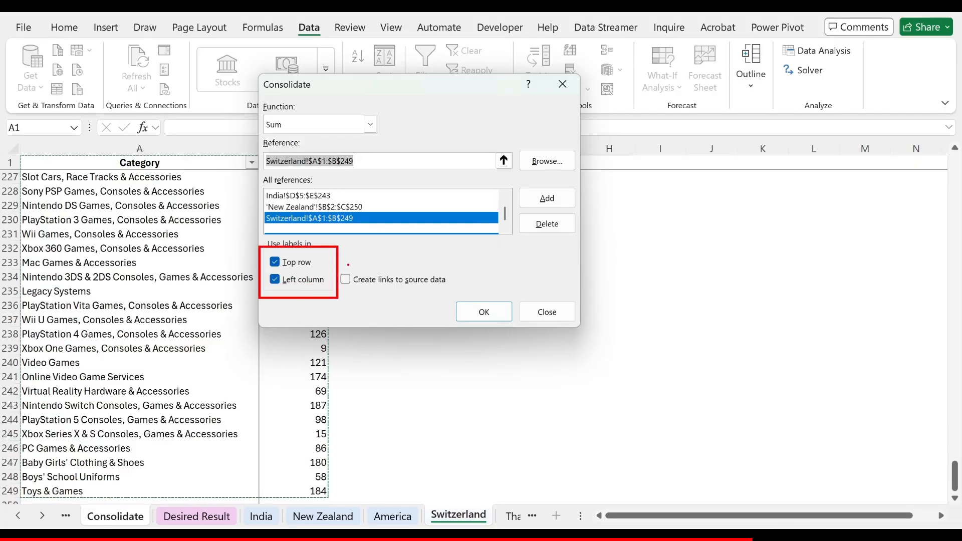
mouse_move(341, 262)
left_mouse_down()
mouse_move(474, 298)
mouse_move(463, 289)
mouse_move(504, 262)
left_mouse_up()
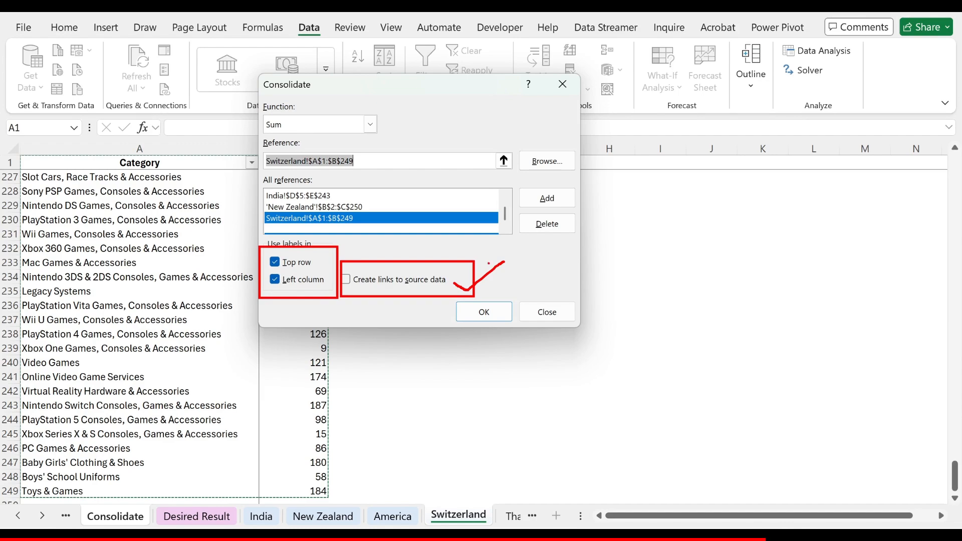
key("Escape")
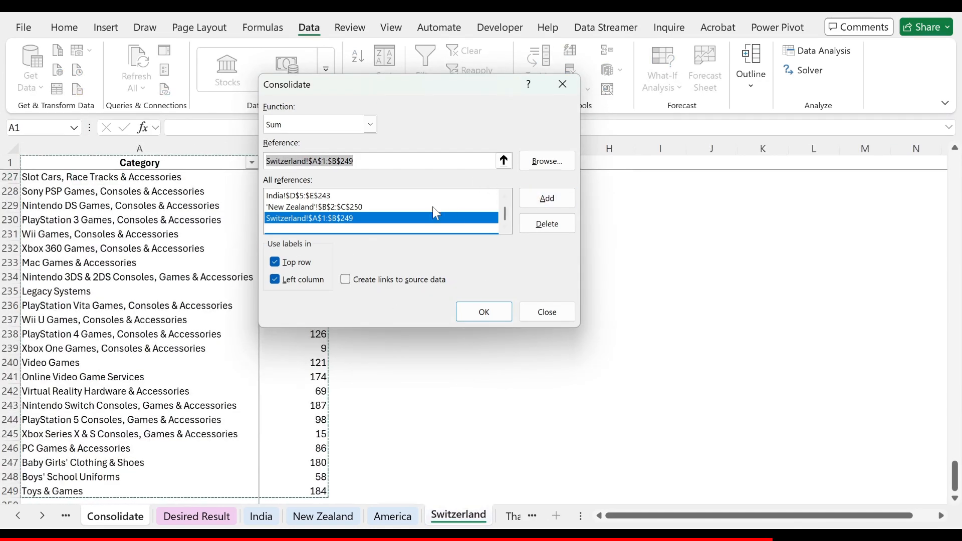
Step: Run the consolidation of the America, India, New Zealand and Switzerland ranges and autofit the report's column widths
left_click(505, 196)
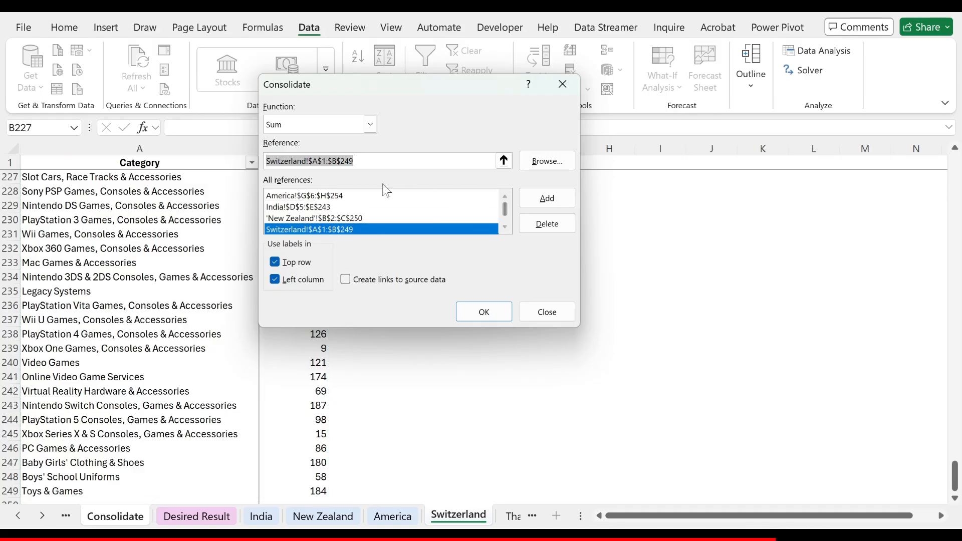
left_click(482, 316)
key("alt+o")
key("c")
key("a")
key("Right")
key("Down")
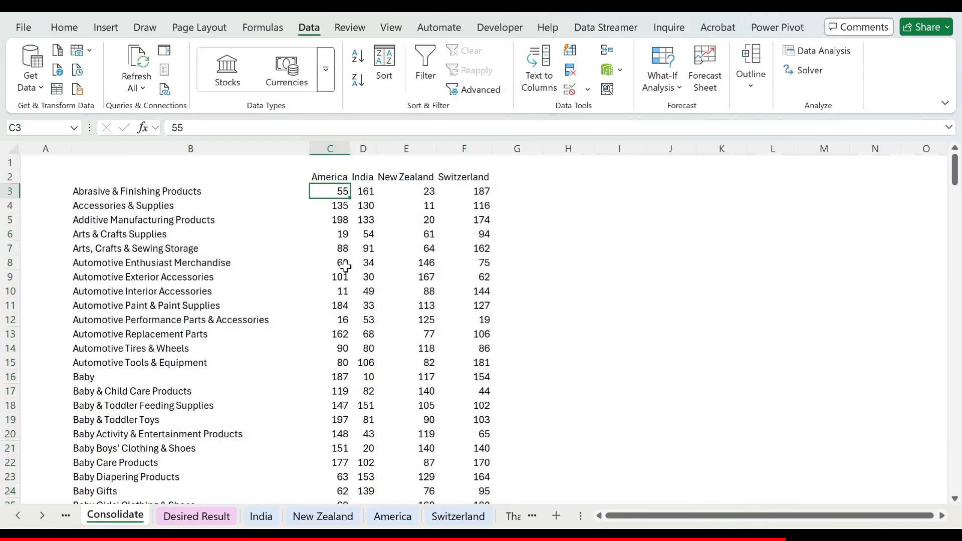
Step: Freeze the panes at cell C3 of the Consolidate sheet, locking rows 1–2 and columns A–B
key("ctrl+shift+Down")
key("ctrl+shift+Right")
key("Up")
key("Up")
key("Down")
key("Down")
key("alt+w")
key("f")
key("f")
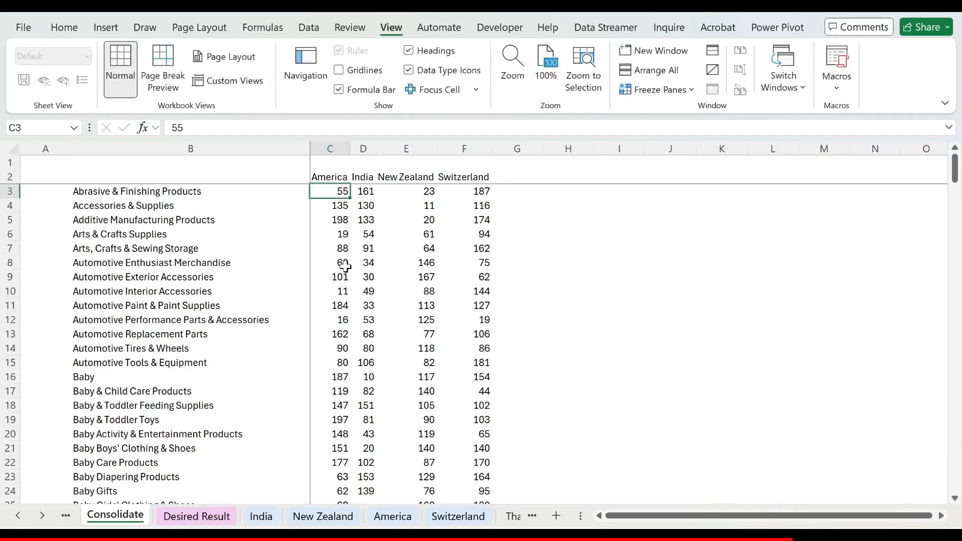
Step: Compare the order of the consolidated categories in column B with the first category row on the India sheet
key("Left")
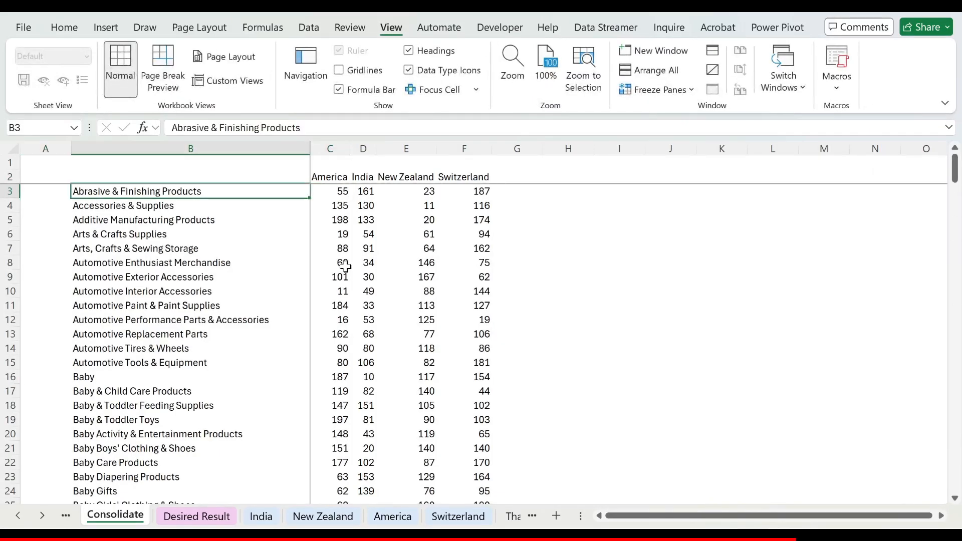
key("ctrl+space")
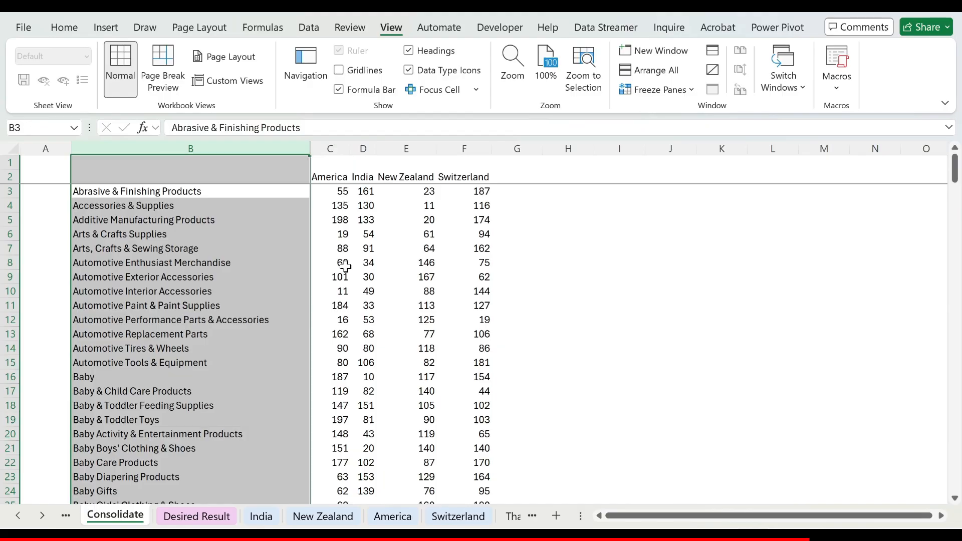
key("ctrl+Page_Down")
key("ctrl+Page_Down")
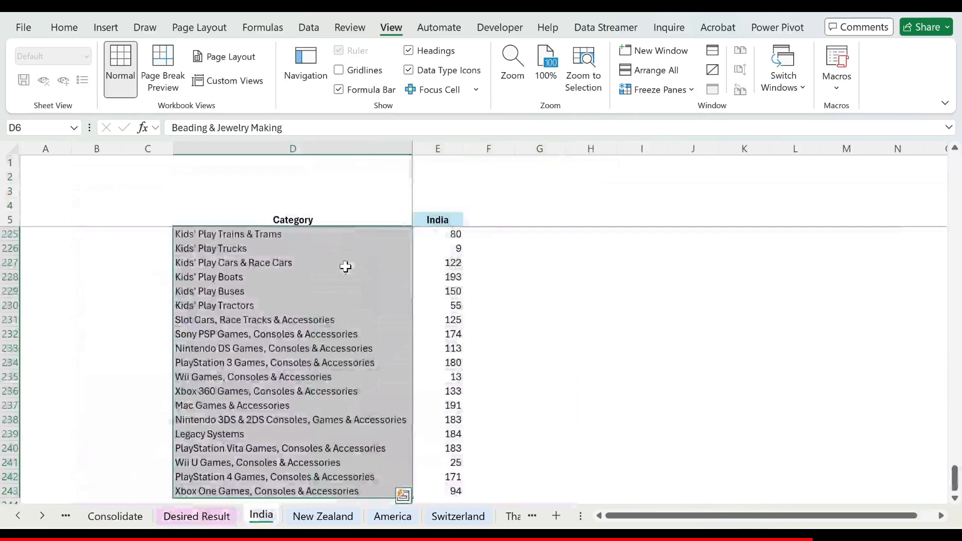
key("Up")
key("Down")
key("shift+space")
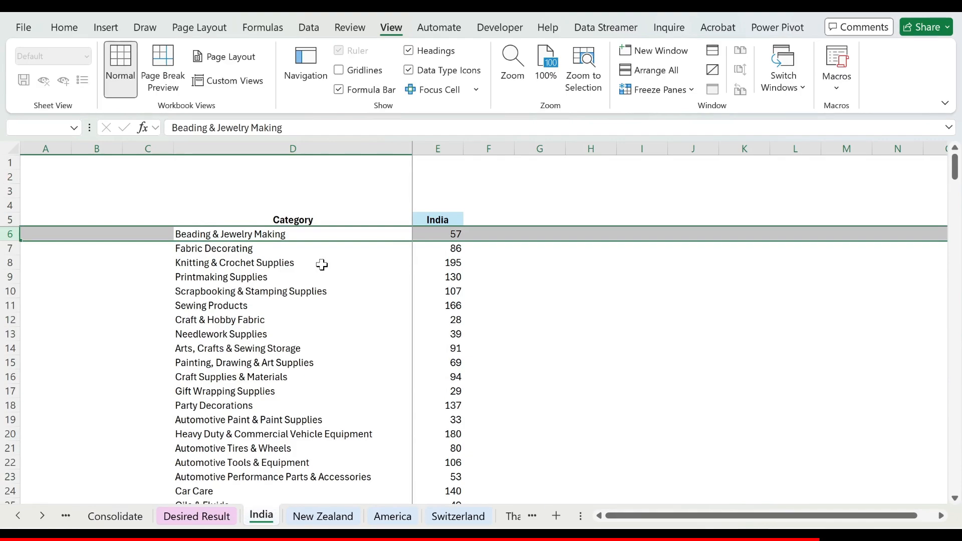
Step: Check which category comes first on the New Zealand, America and Switzerland sheets
key("ctrl+Page_Down")
key("Down")
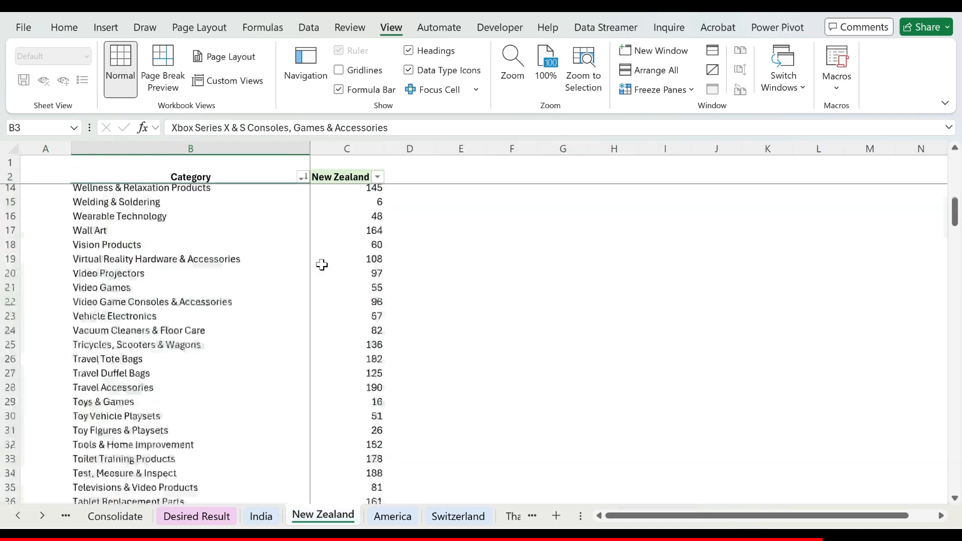
key("shift+space")
key("ctrl+Page_Down")
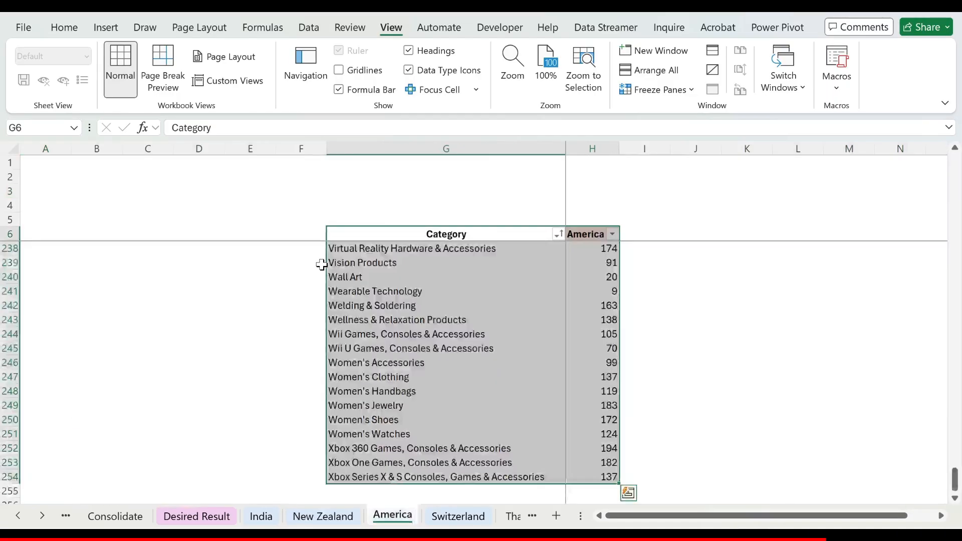
key("Up")
key("Down")
key("Down")
key("shift+space")
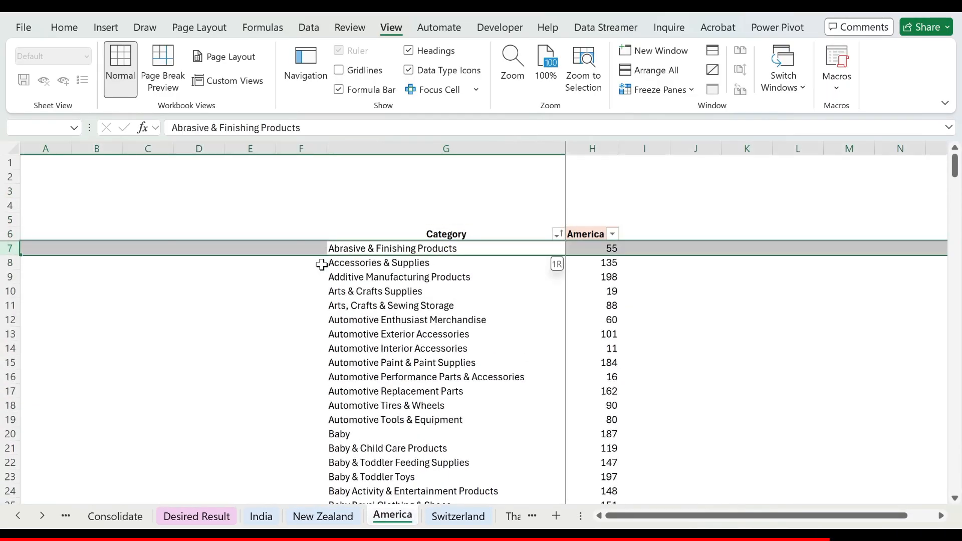
key("ctrl+Page_Down")
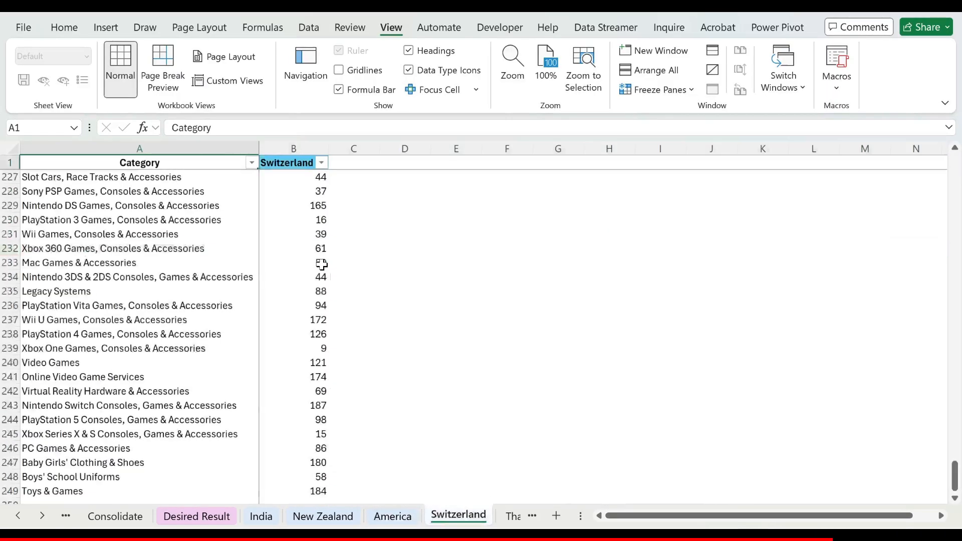
key("Down")
key("shift+space")
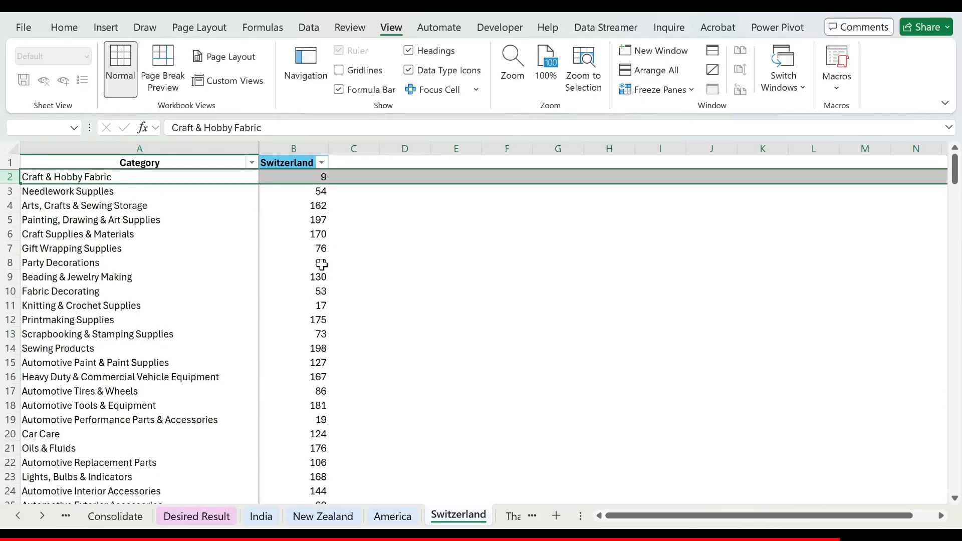
Step: Enter the header Category in B2 of the Consolidate sheet and make the whole header row bold
key("ctrl+Page_Up")
key("ctrl+Page_Up")
key("ctrl+Page_Up")
key("ctrl+Page_Up")
key("ctrl+Page_Up")
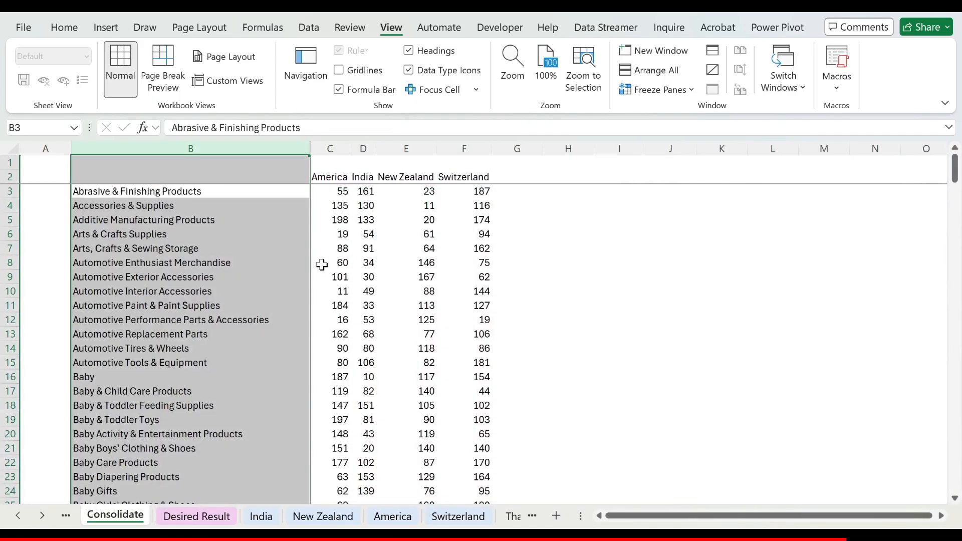
key("Up")
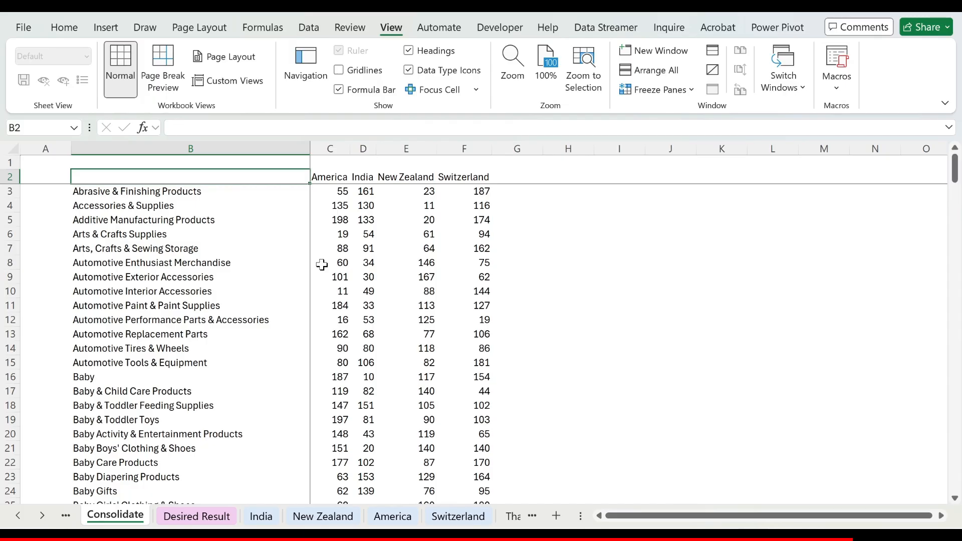
type("Category")
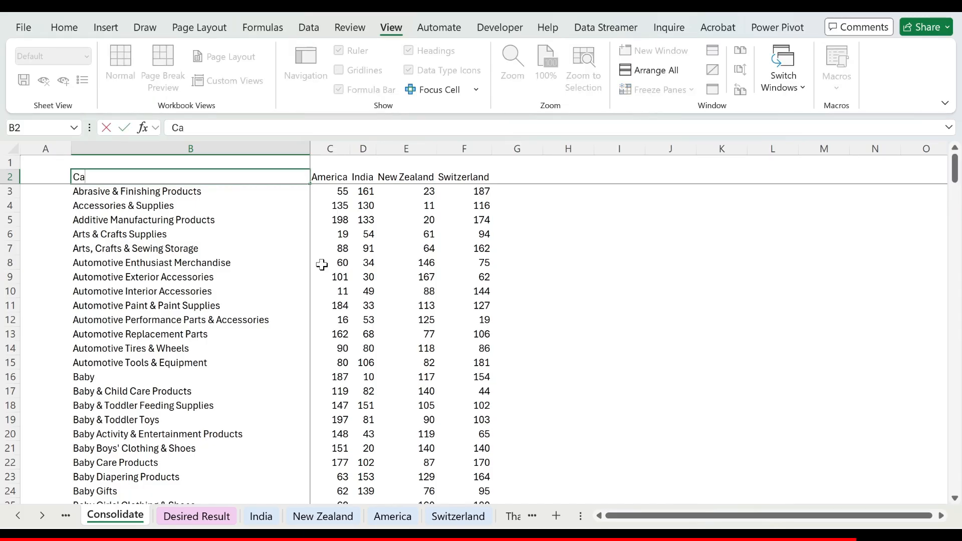
key("Tab")
key("shift+space")
key("ctrl+b")
key("Right")
key("Left")
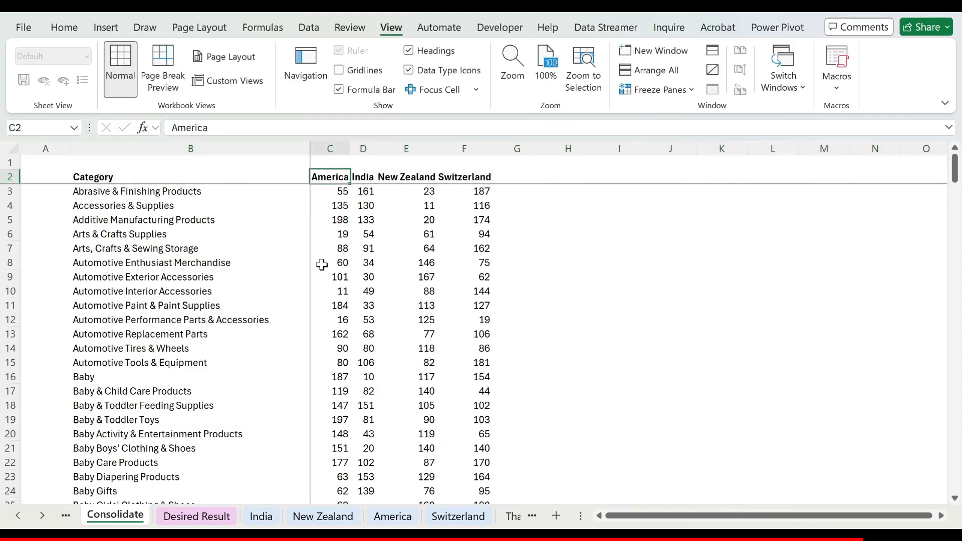
Step: Total the America column in C1 with =SUM(C3:C250) and fill the formula across to F1
key("Up")
type("=sum(")
key("Down")
key("Down")
key("ctrl+shift+Down")
key("ctrl+Return")
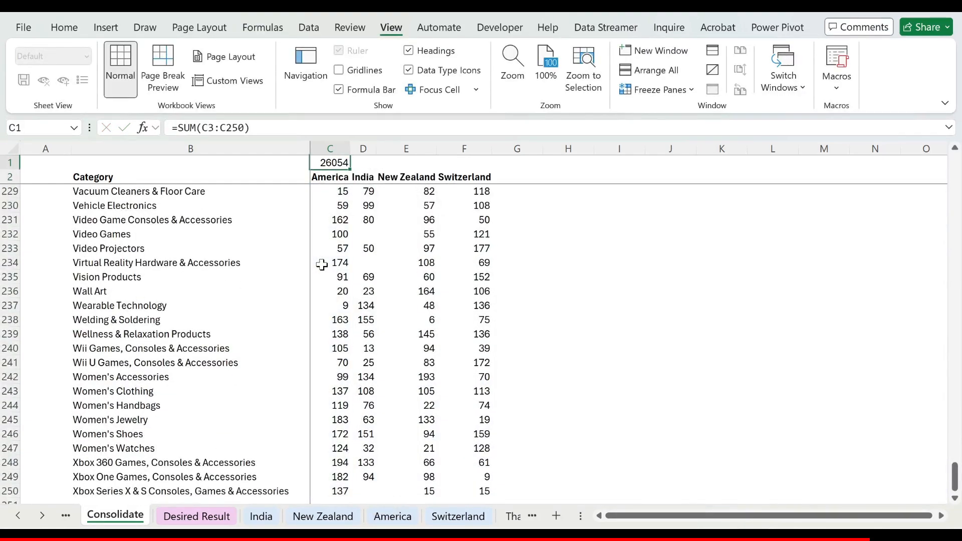
key("shift+Right")
key("shift+Right")
key("shift+Right")
key("ctrl+r")
Step: Autofit the country columns of the Consolidate sheet to their bold headers and totals
key("Down")
key("Right")
key("alt+o")
key("c")
key("a")
key("Right")
key("Down")
key("Up")
key("Down")
key("Down")
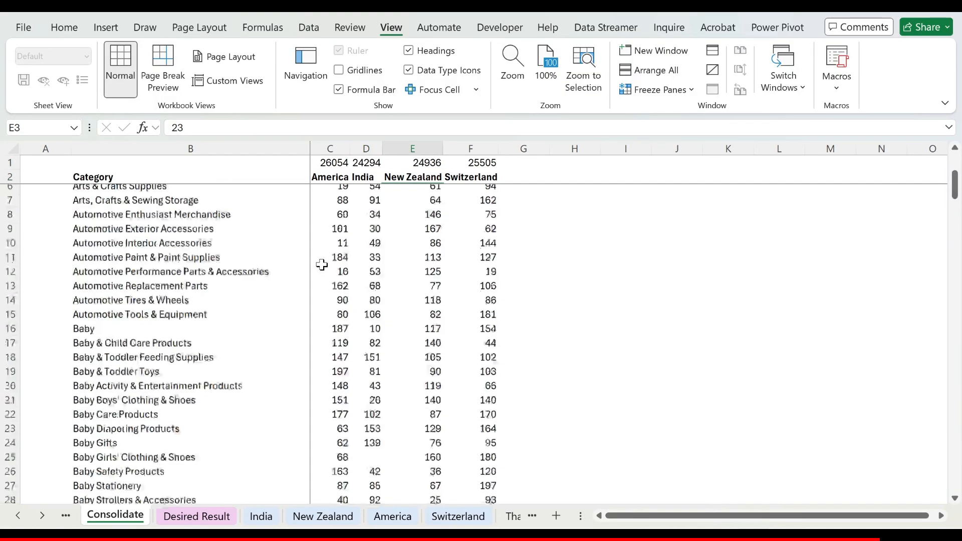
Step: Enter the check formula =C1-Consolidate!C1 in H1 of the Desired Result sheet
key("ctrl+Page_Down")
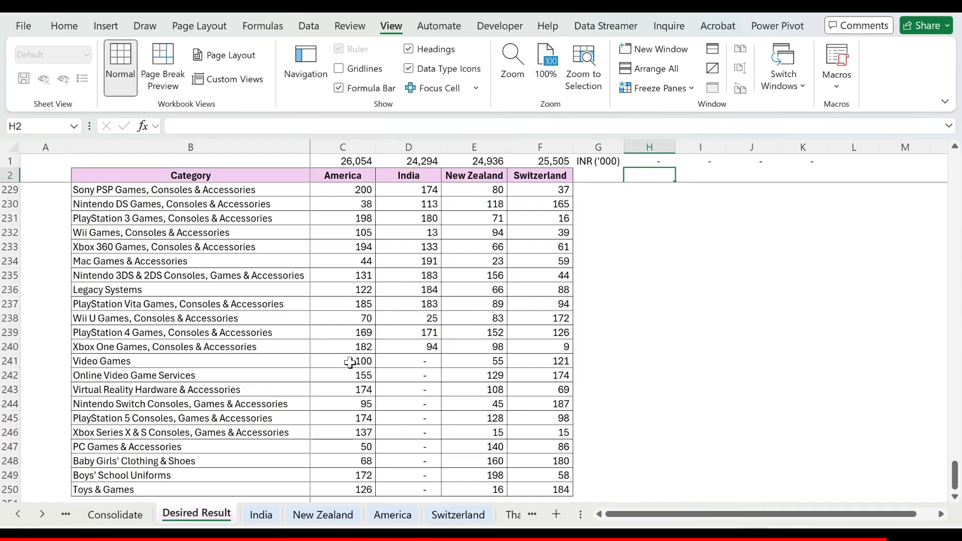
type("=")
key("Left")
key("Left")
key("Left")
key("Left")
key("Left")
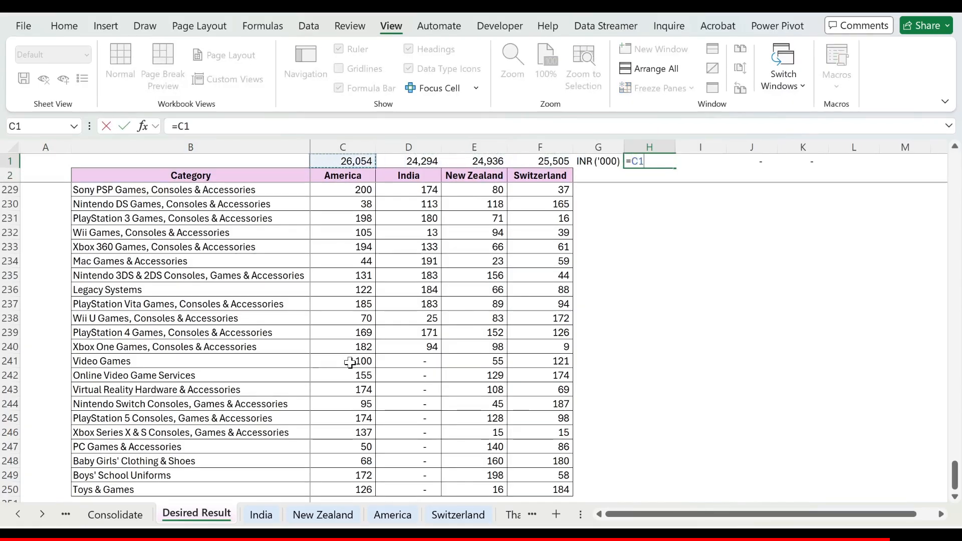
type("-")
key("ctrl+Page_Up")
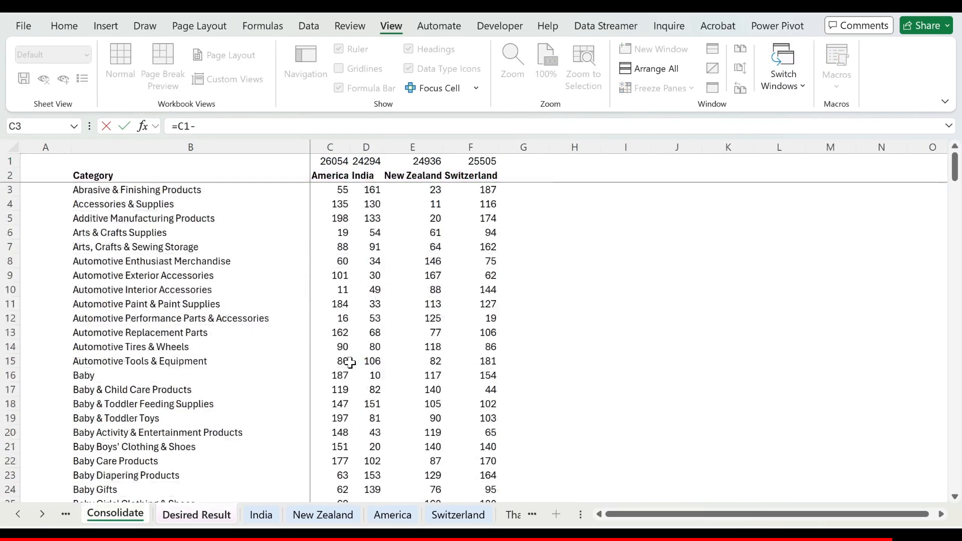
left_click(337, 163)
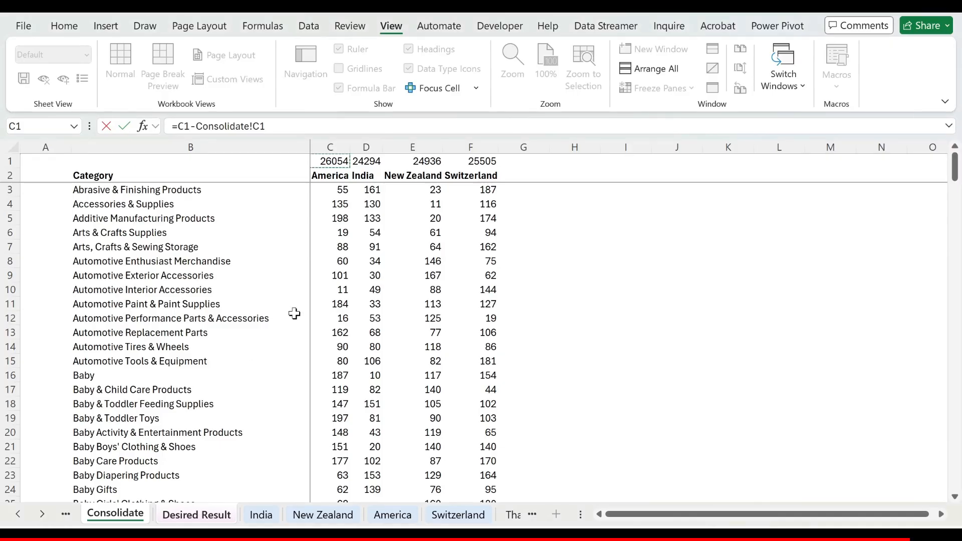
key("ctrl+Return")
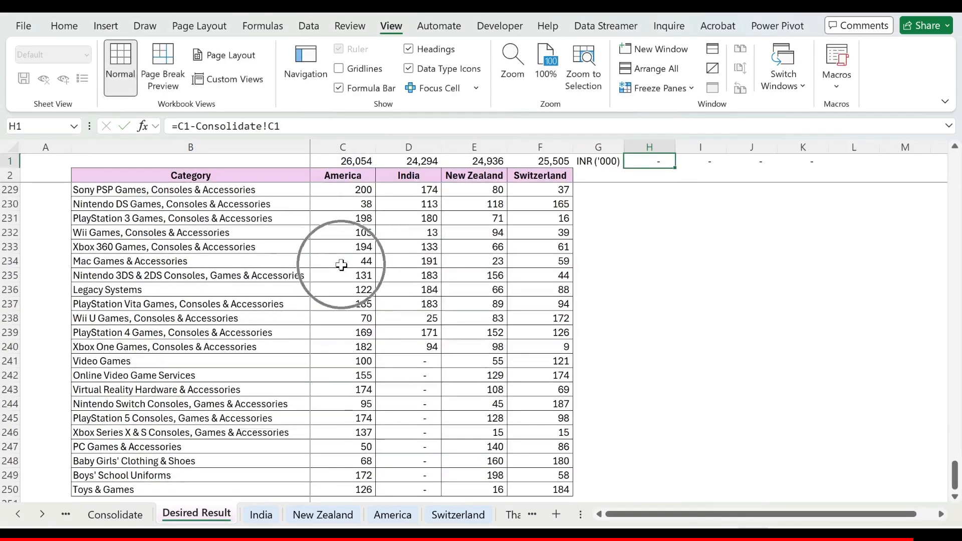
Step: Copy the check formula from H1 across to K1 to cover all four countries
key("F2")
key("Escape")
key("ctrl+c")
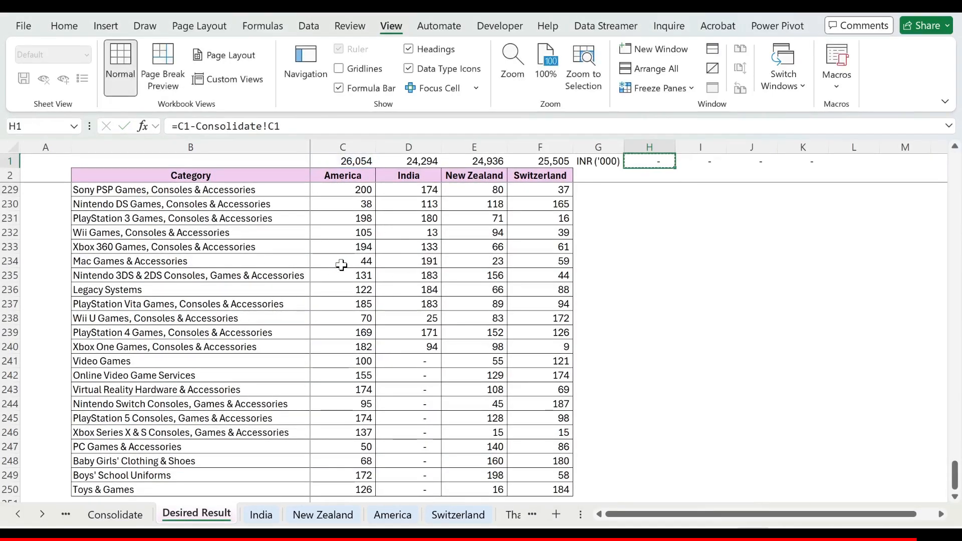
key("shift+Right")
key("shift+Right")
key("shift+Right")
key("ctrl+v")
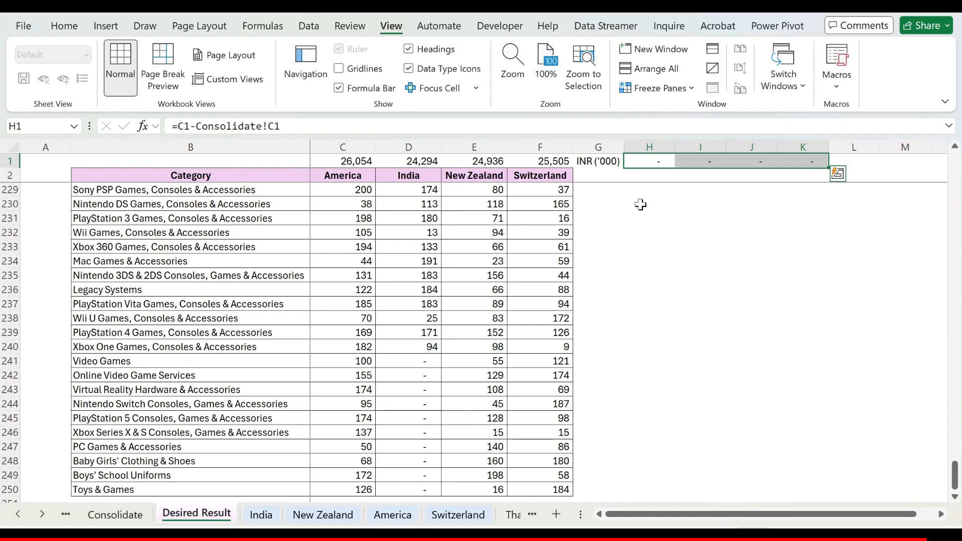
Step: Review the finished table on the Consolidate sheet and look through the sheets that follow it
key("ctrl+Page_Up")
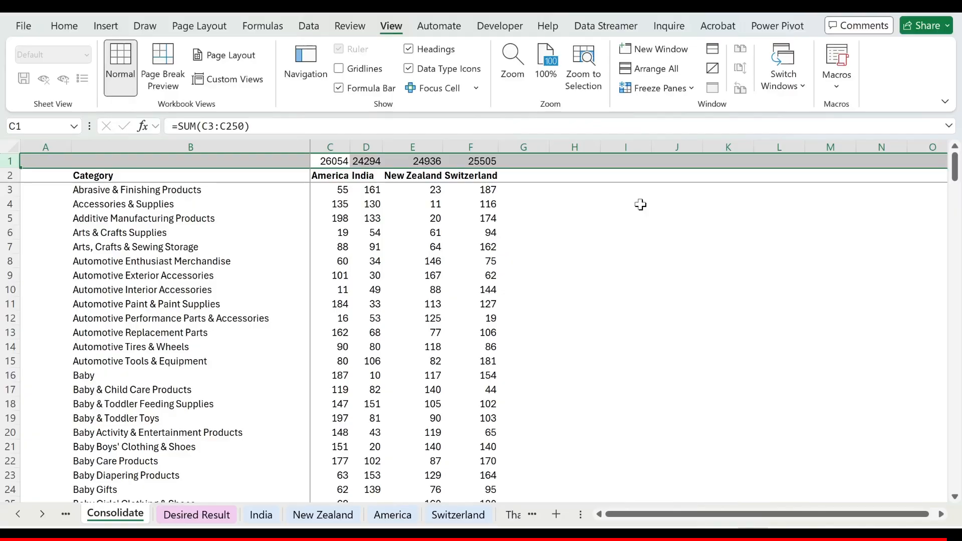
key("Down")
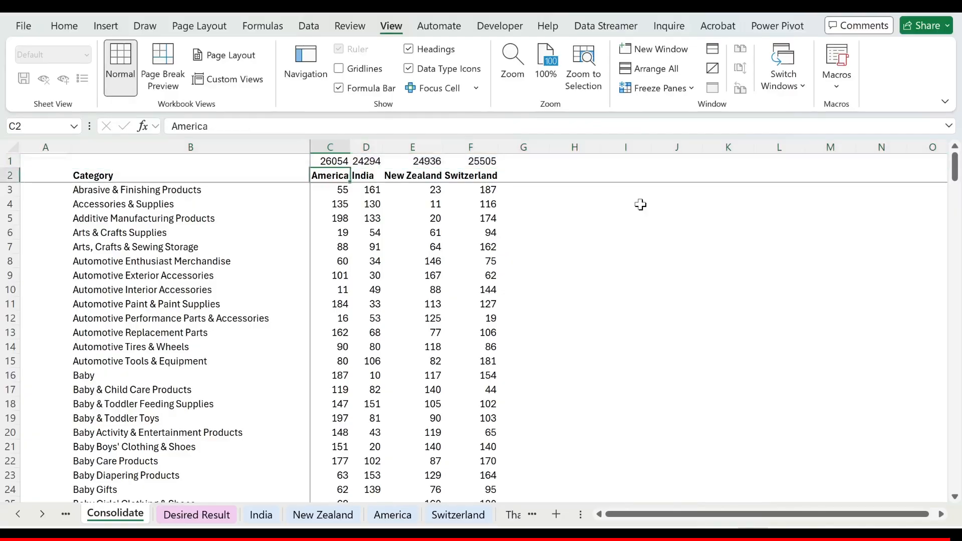
key("Down")
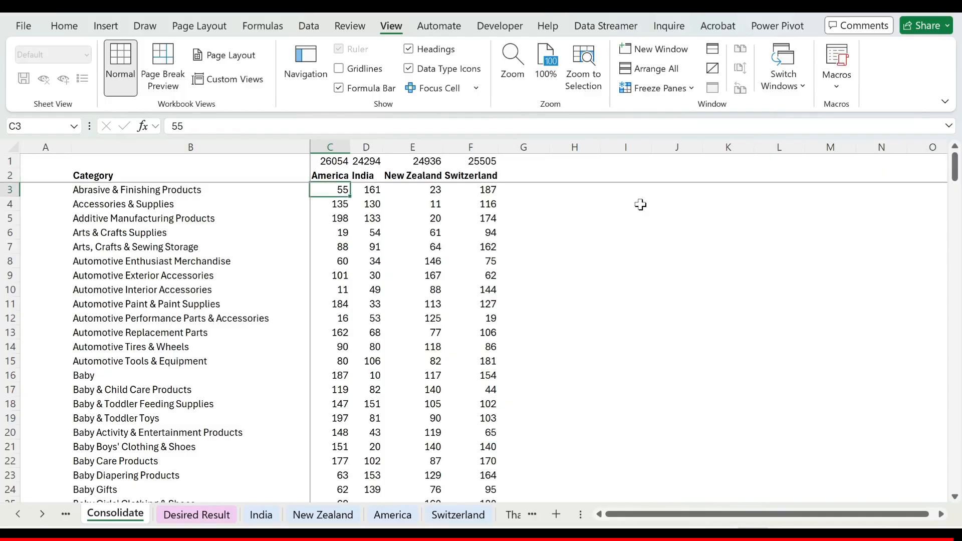
key("ctrl+Page_Down")
key("ctrl+Page_Down")
key("ctrl+Page_Down")
key("ctrl+Page_Down")
key("ctrl+Page_Down")
key("ctrl+Page_Down")
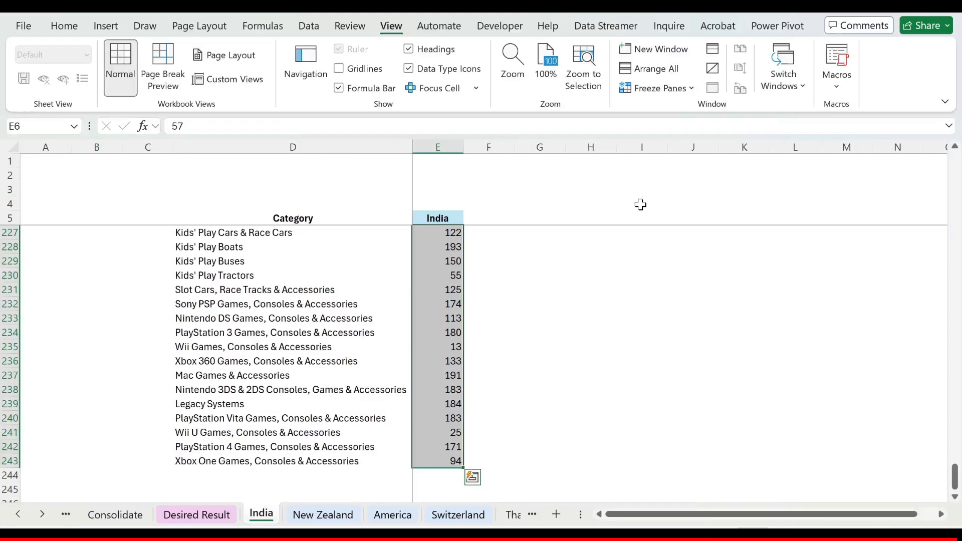